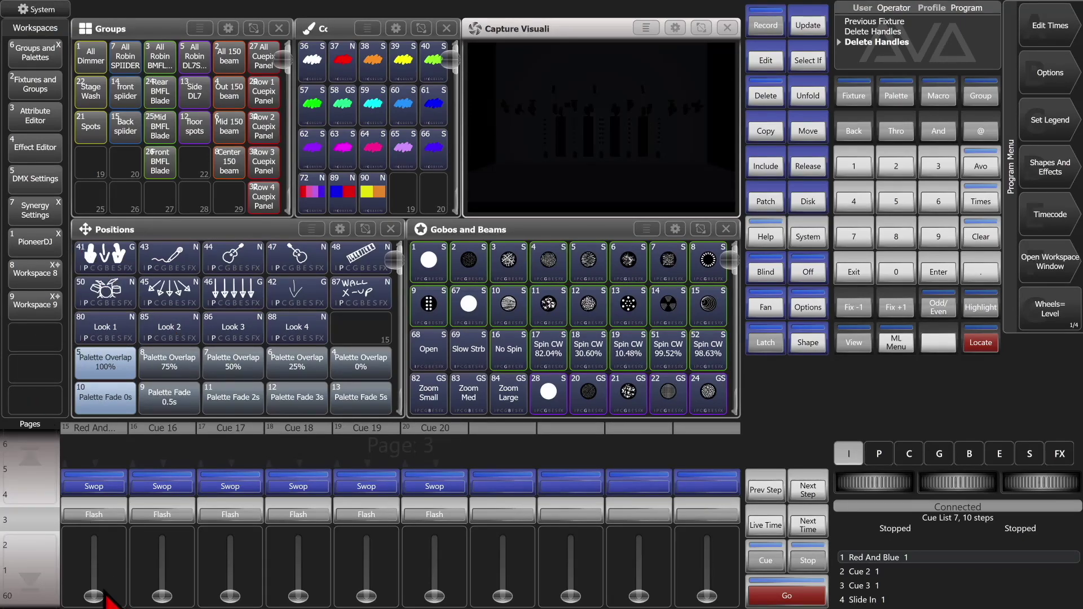
- Preview the Red And Blue and Cue 19/20 playbacks, then create Chase 21 on playback 7 in Quick Build mode
left_click_drag(95, 596, 367, 598)
mouse_move(434, 597)
left_mouse_down()
mouse_move(416, 415)
mouse_move(421, 601)
left_mouse_up()
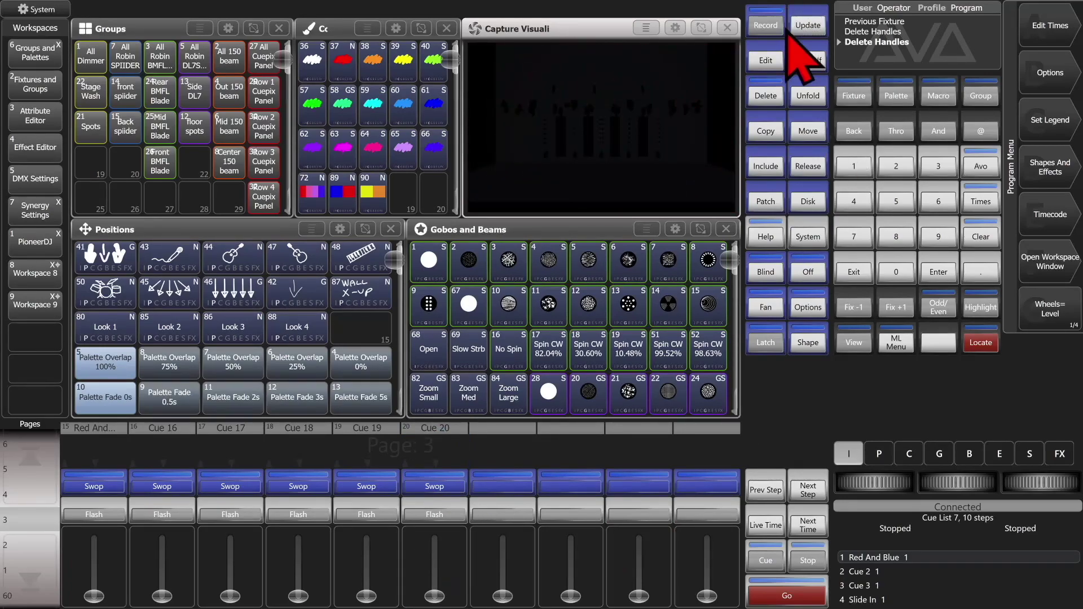
left_click(767, 27)
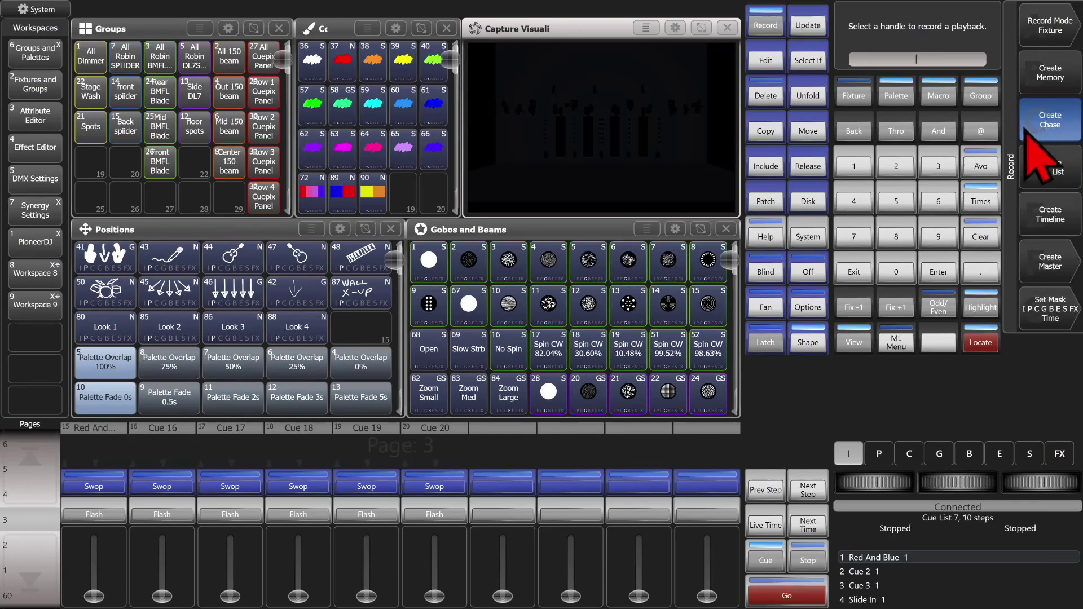
left_click(523, 491)
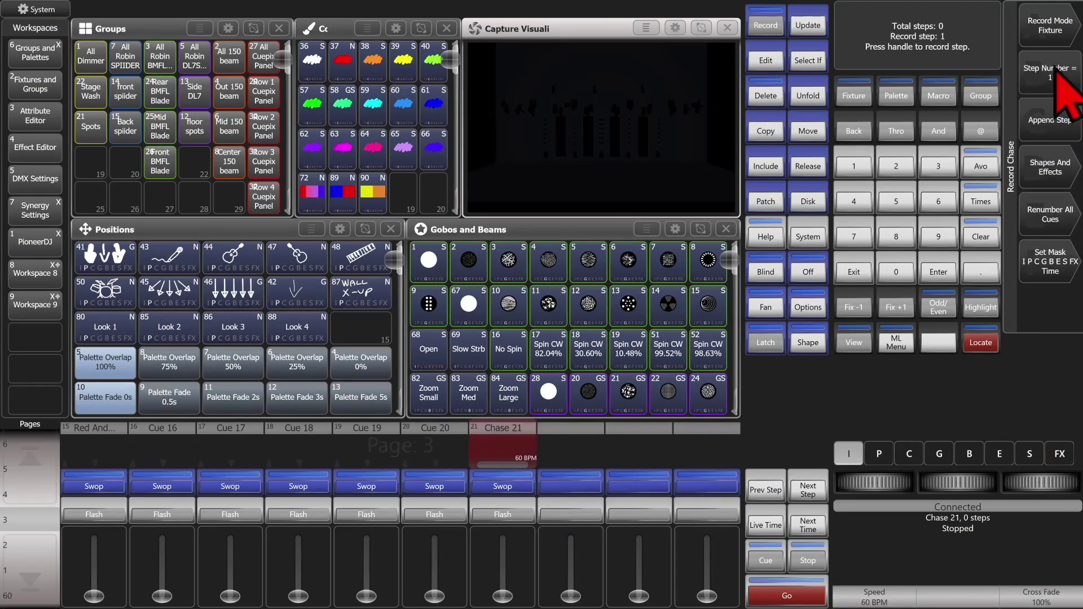
left_click(1050, 26)
left_click(1075, 180)
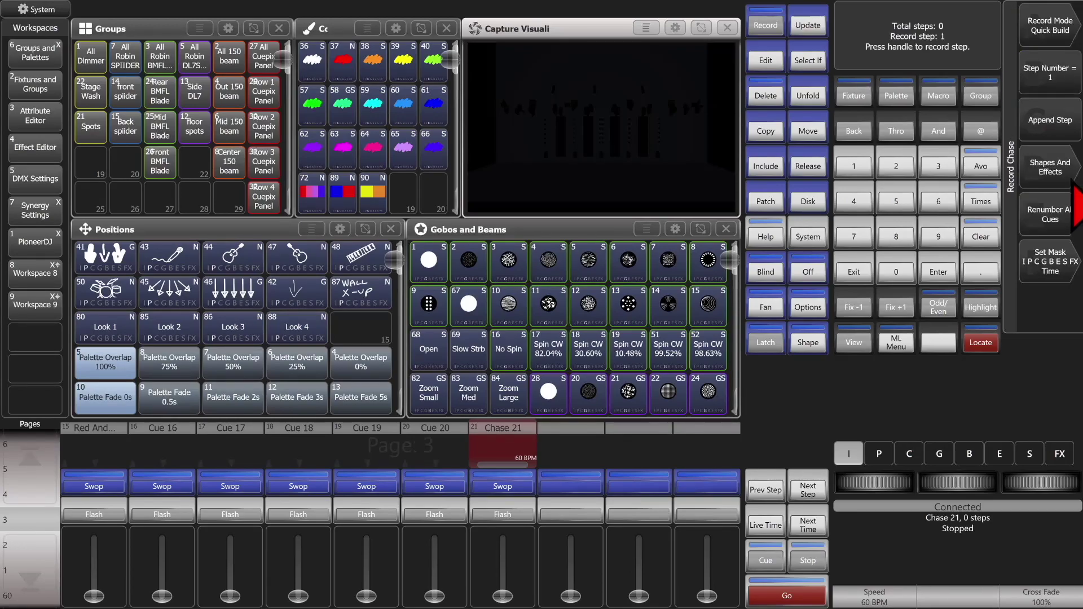
- Add the looks of playbacks 1–6 as Chase 21's six steps
left_click(162, 489)
left_click(228, 486)
left_click(300, 486)
left_click(365, 487)
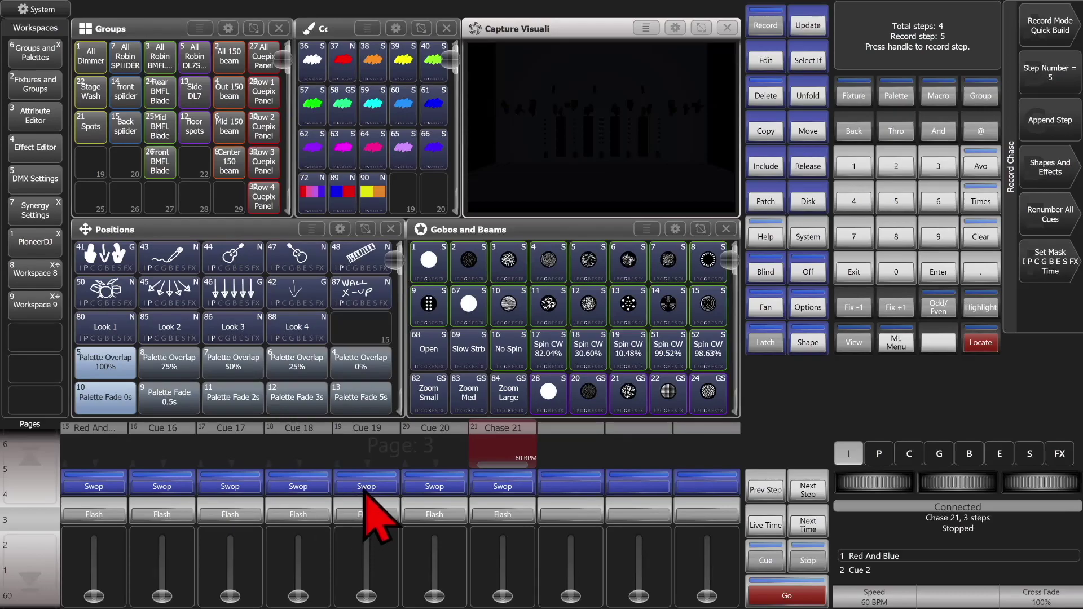
left_click(432, 487)
left_click(434, 488)
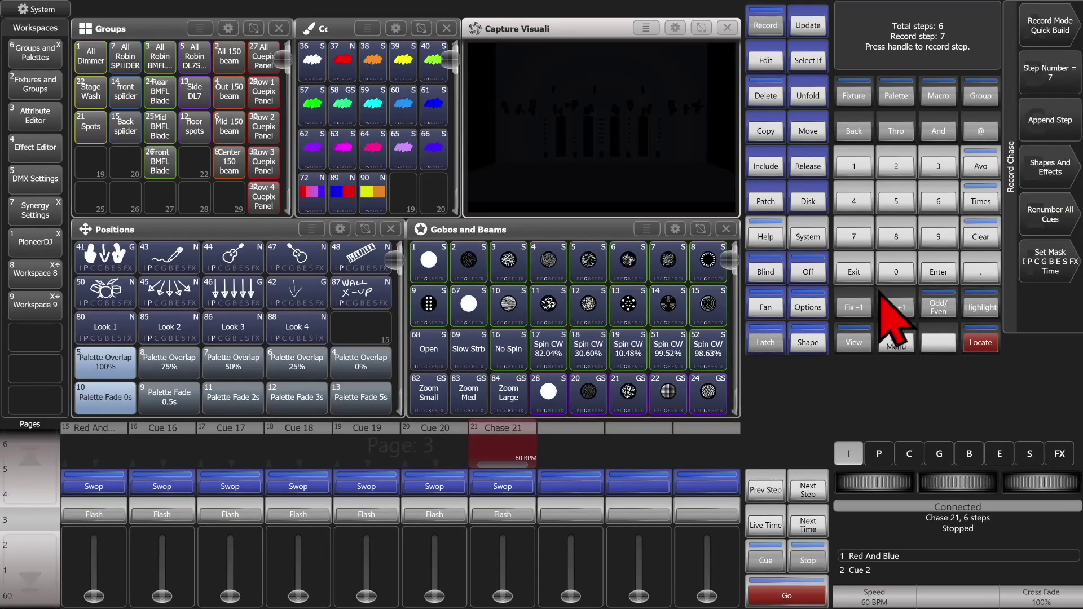
- Finish recording, run Chase 21 on fader 7 at 60 BPM, then stop it
left_click(861, 274)
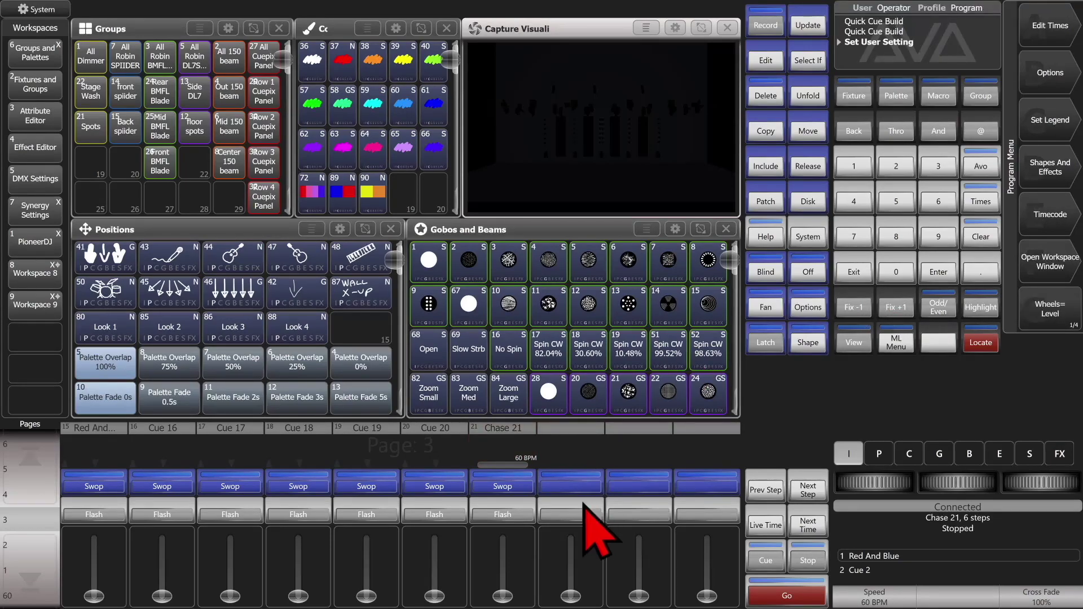
left_click_drag(511, 601, 482, 537)
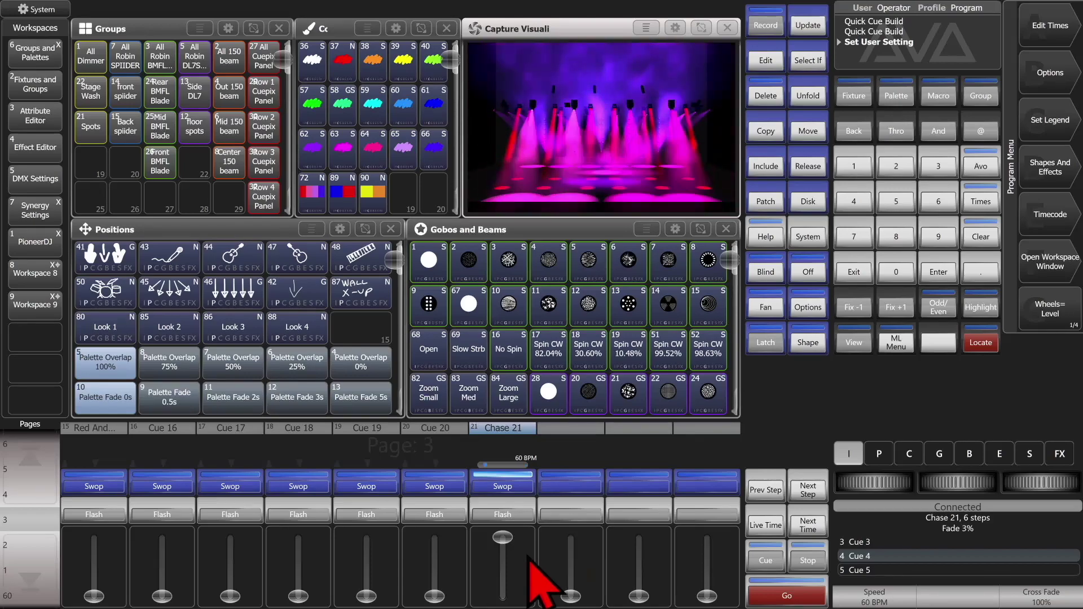
left_click_drag(502, 558, 503, 595)
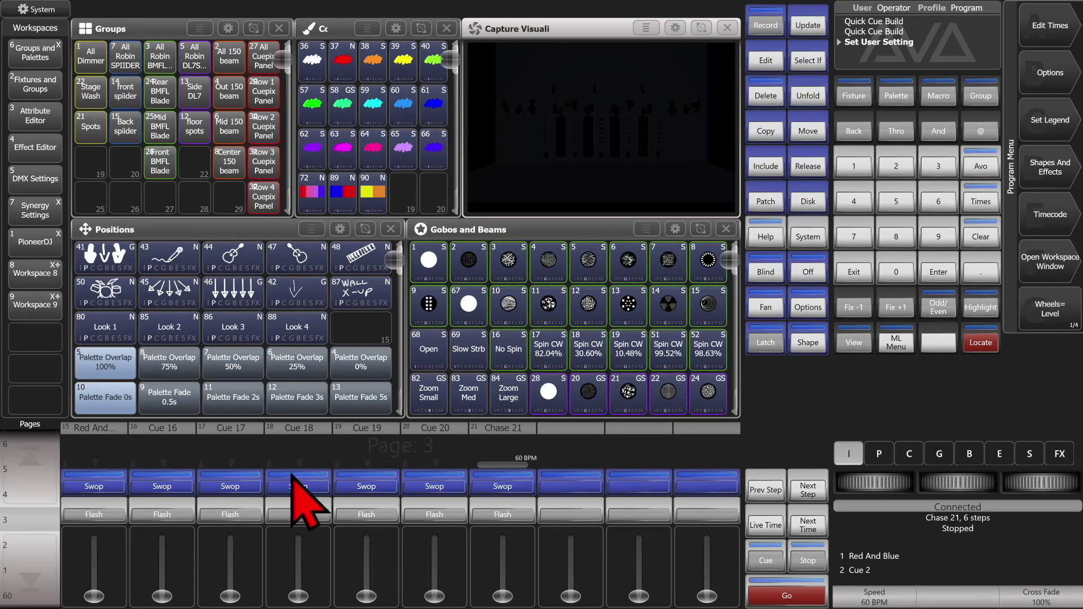
- Create Chase 22 on playback 8 in Quick Build mode
left_click(773, 25)
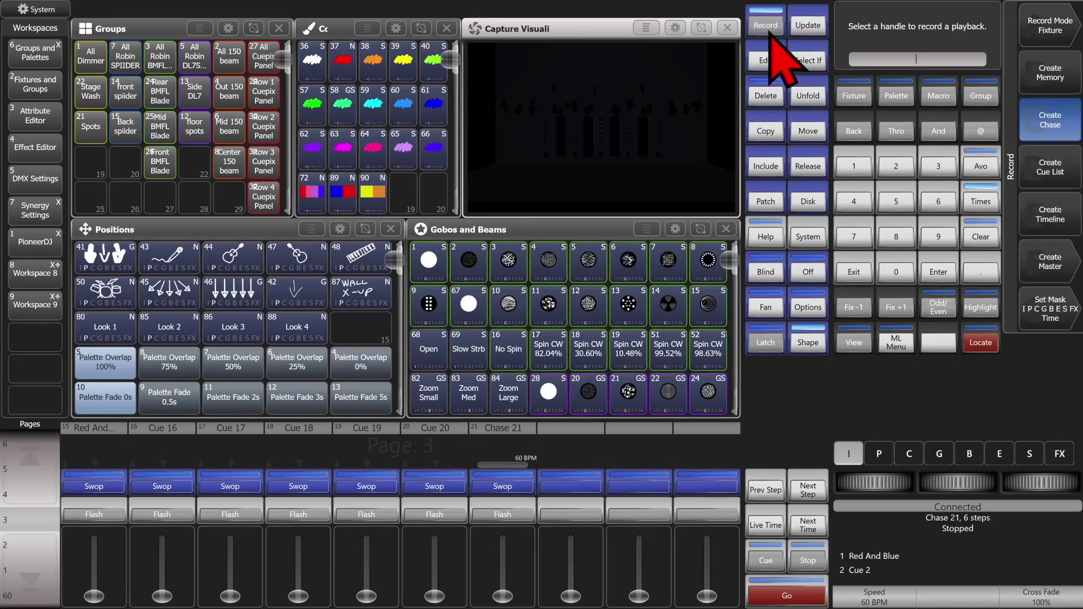
left_click(579, 444)
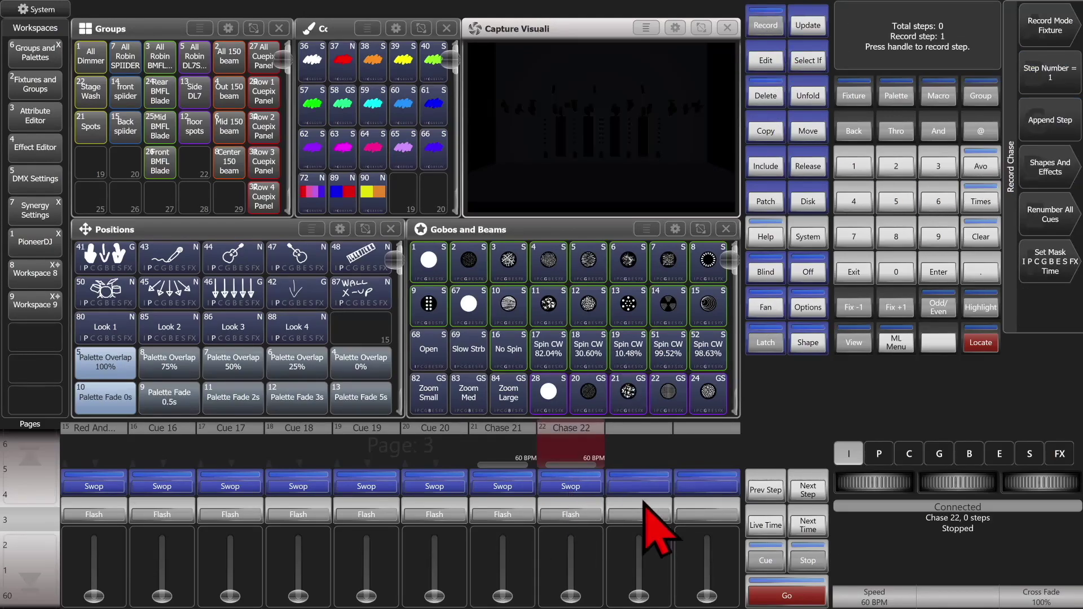
left_click(1056, 33)
left_click(1070, 195)
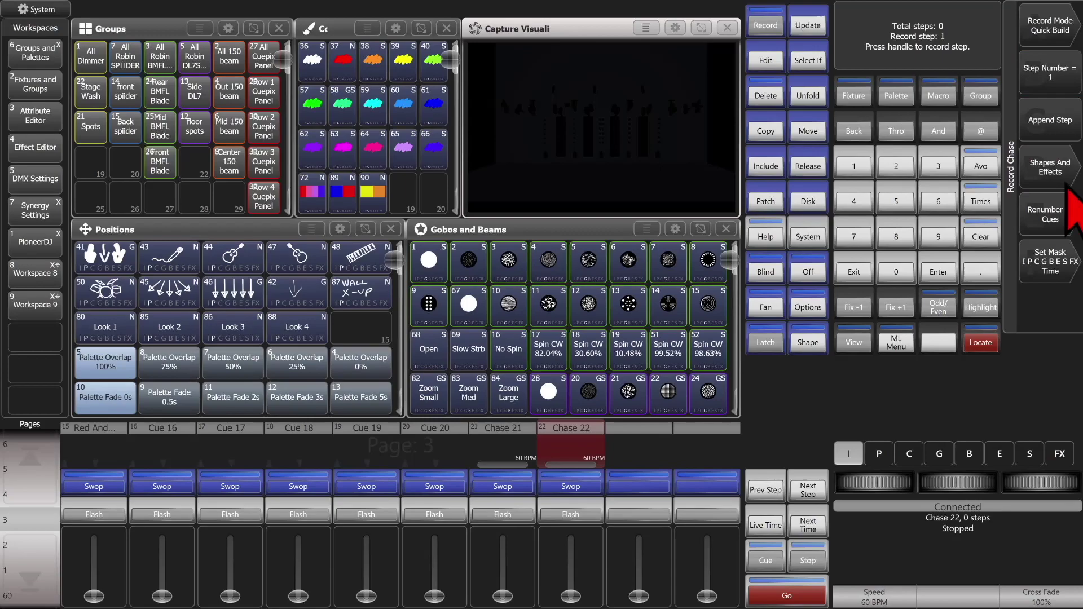
- Select the All Robin BMFL Blade group and record six playback looks as Chase 22's steps
left_click(155, 69)
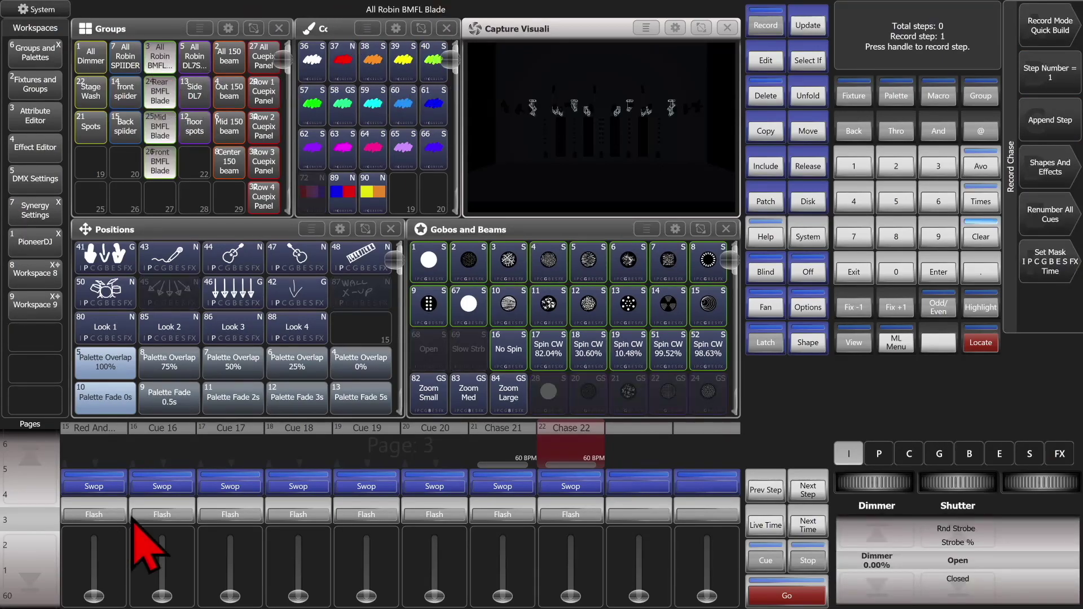
left_click(93, 486)
left_click(186, 485)
left_click(220, 485)
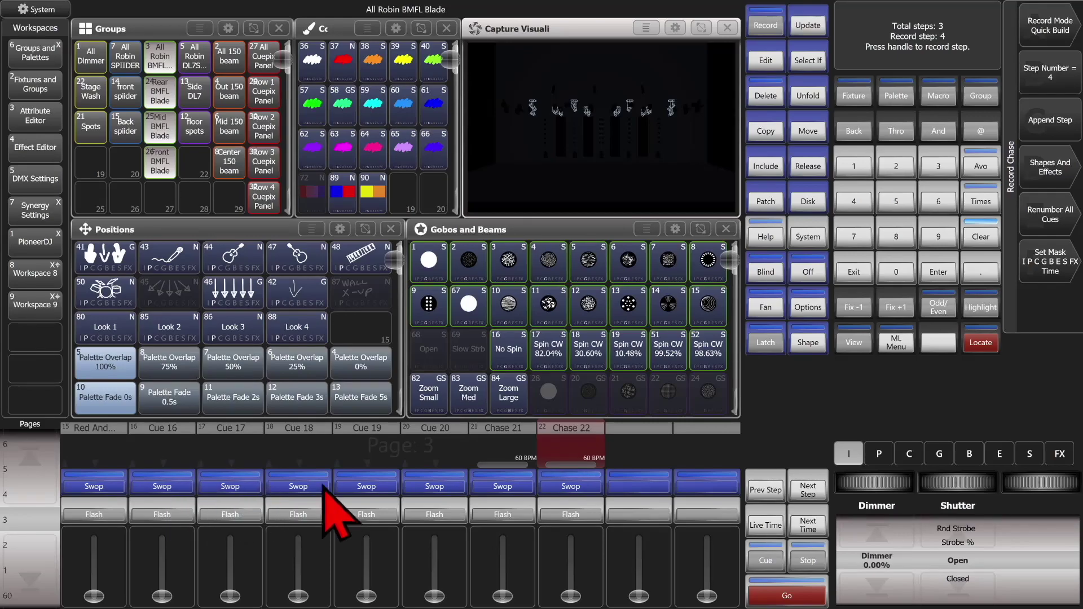
left_click(366, 487)
left_click(435, 486)
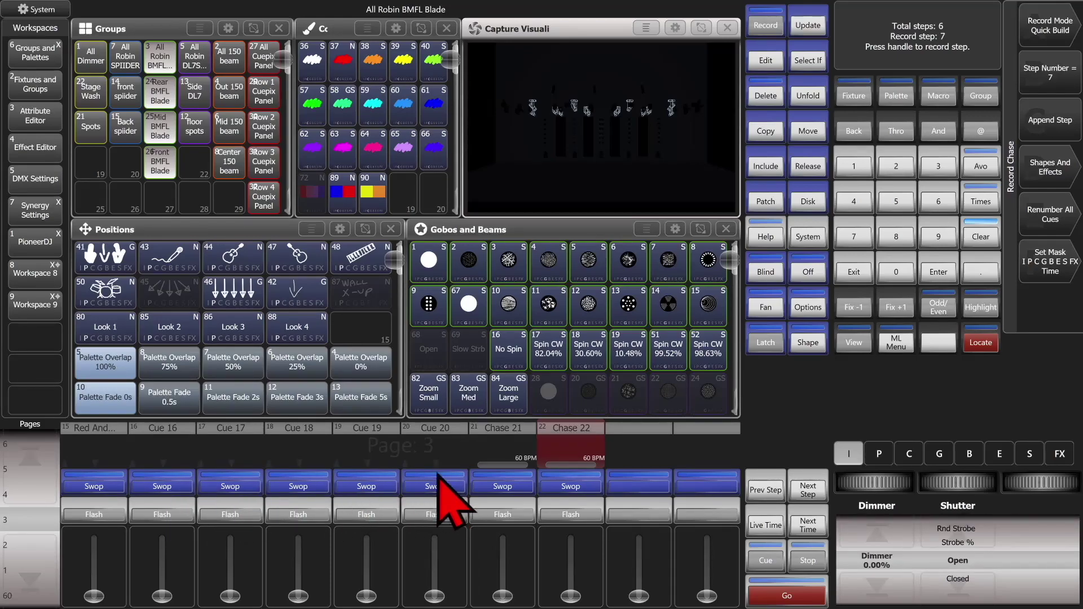
left_click(503, 486)
left_click(854, 272)
- Clear the programmer, then run Chase 22 on fader 8 and stop it
left_click(981, 236)
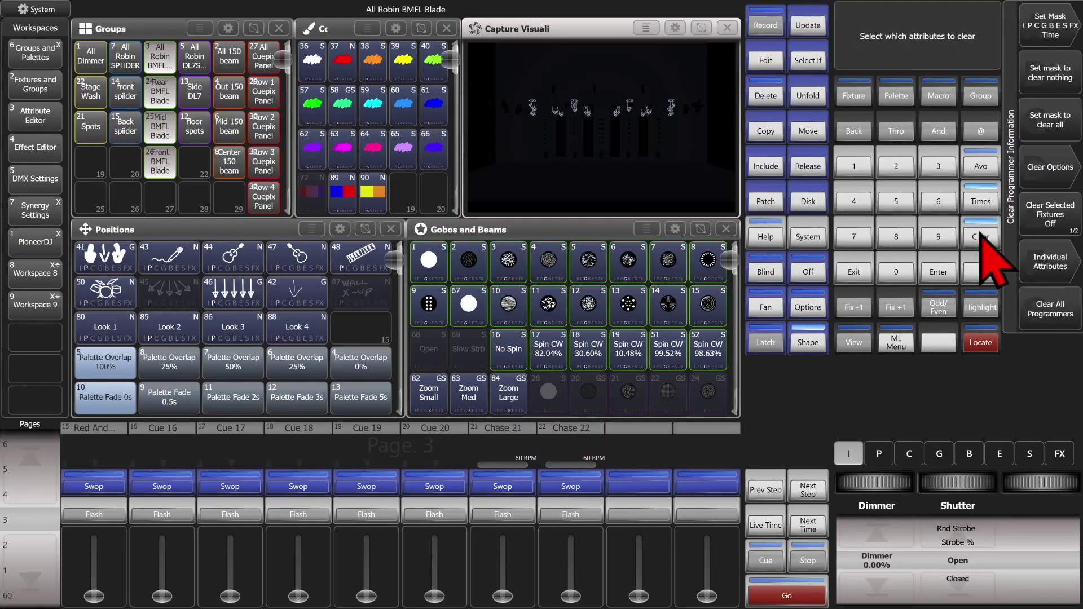
left_click(980, 236)
left_click_drag(571, 595, 571, 537)
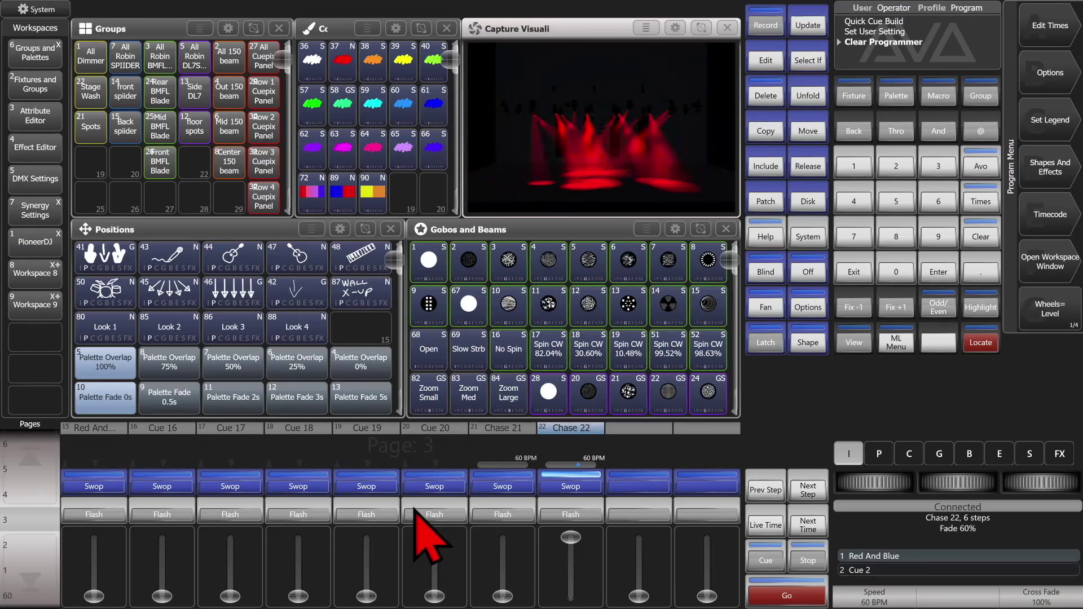
left_click_drag(571, 538, 571, 595)
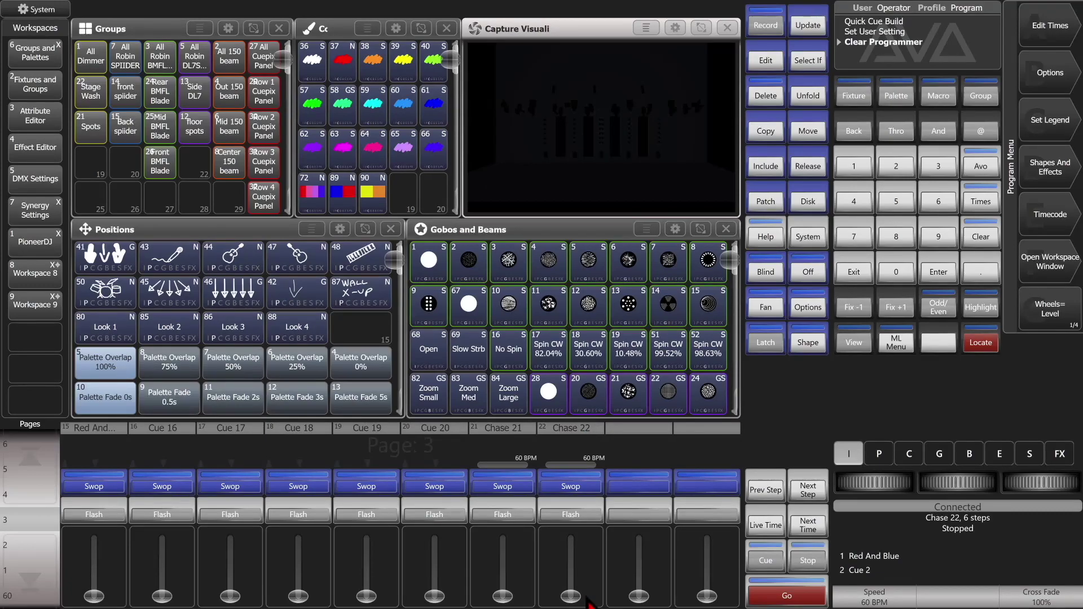
- Create Cue List 23 on playback 9 in Quick Build mode
left_click(765, 35)
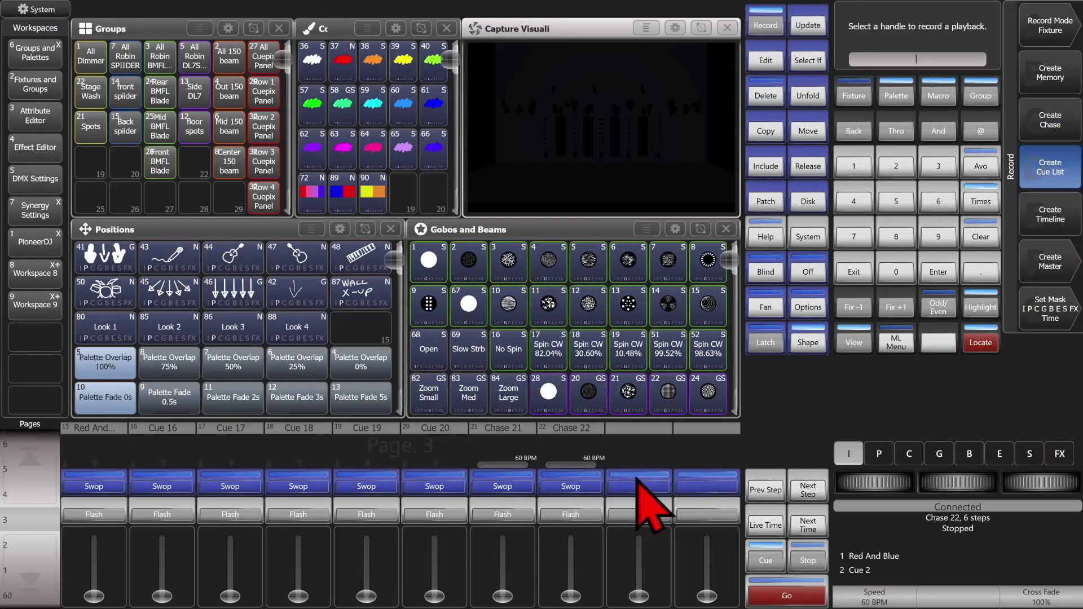
left_click(635, 437)
left_click(1060, 33)
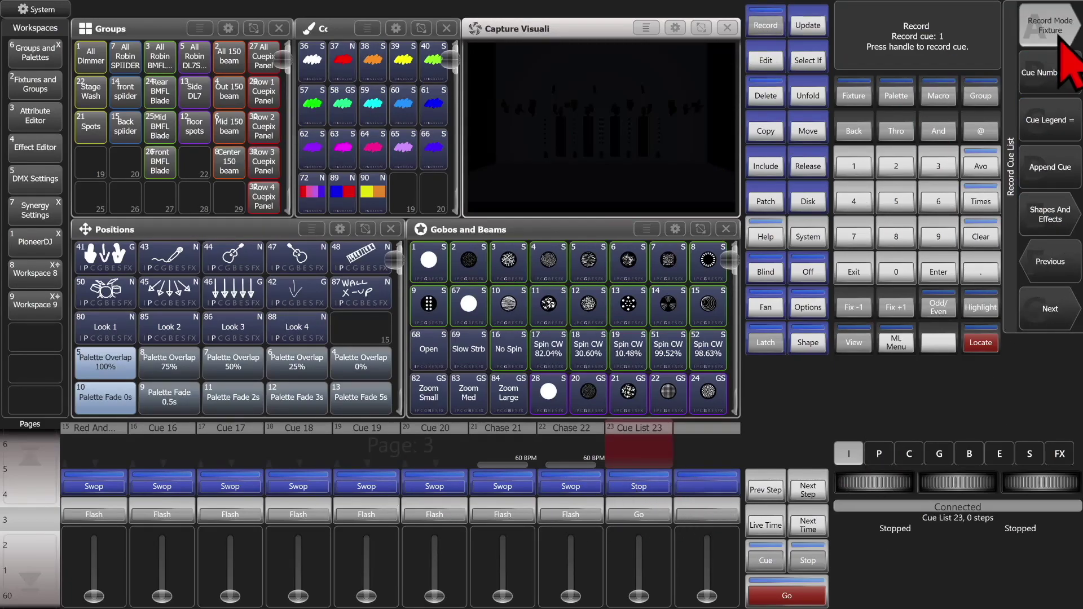
left_click(1055, 178)
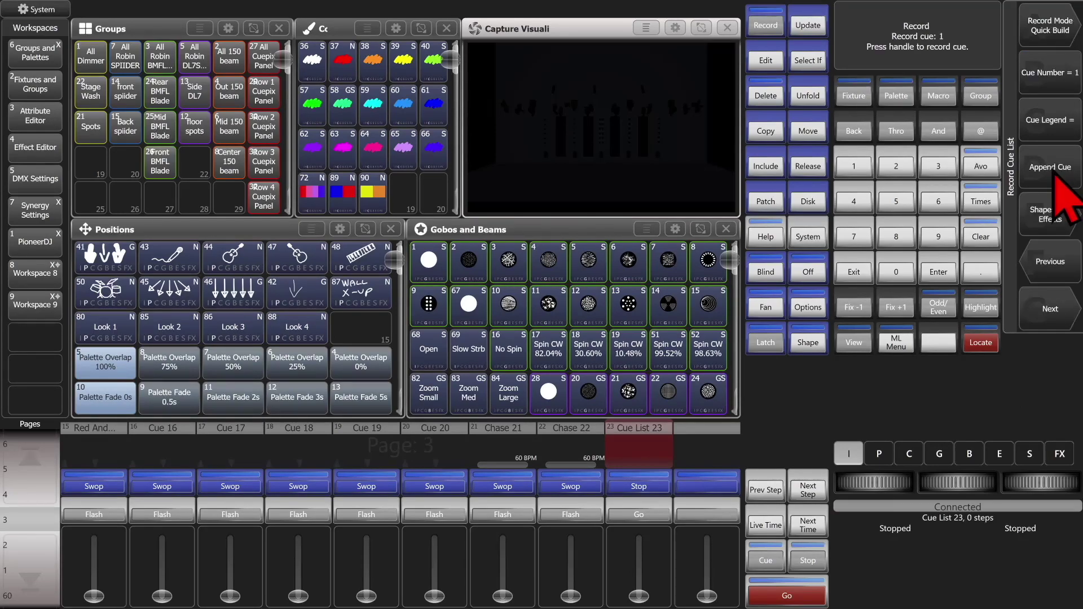
- Record six playbacks, starting with Red And Blue, as cues, then clear the programmer
left_click(96, 489)
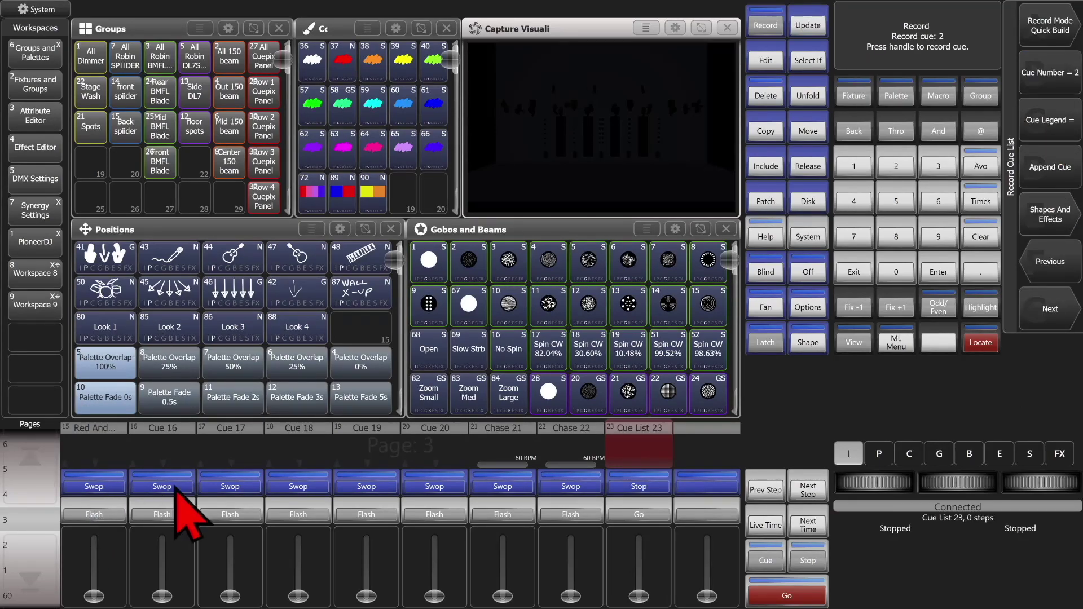
left_click(172, 488)
left_click(242, 488)
left_click(307, 488)
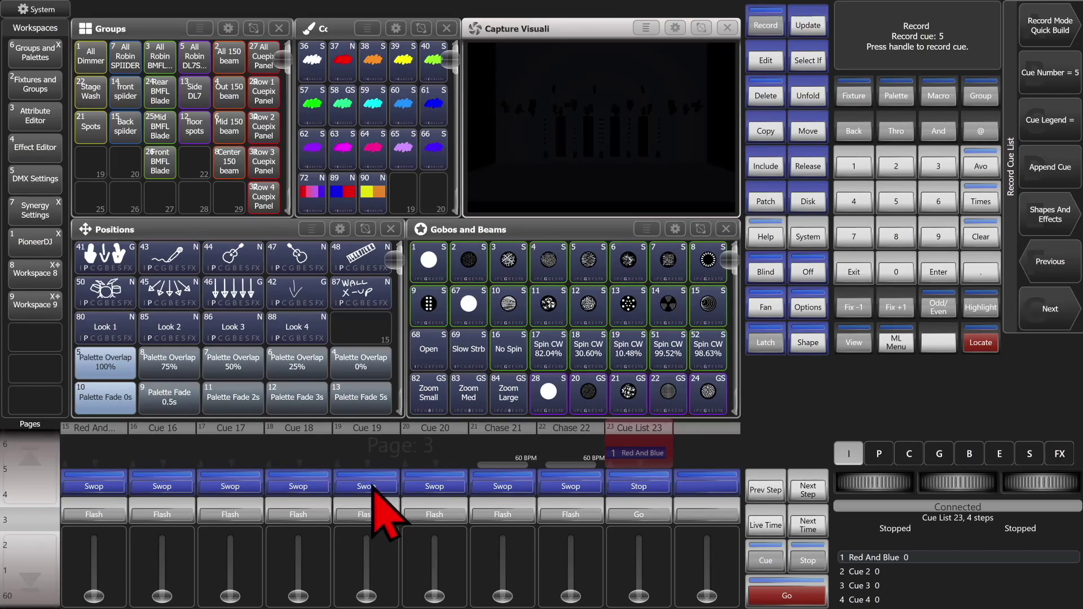
left_click(374, 490)
left_click(435, 488)
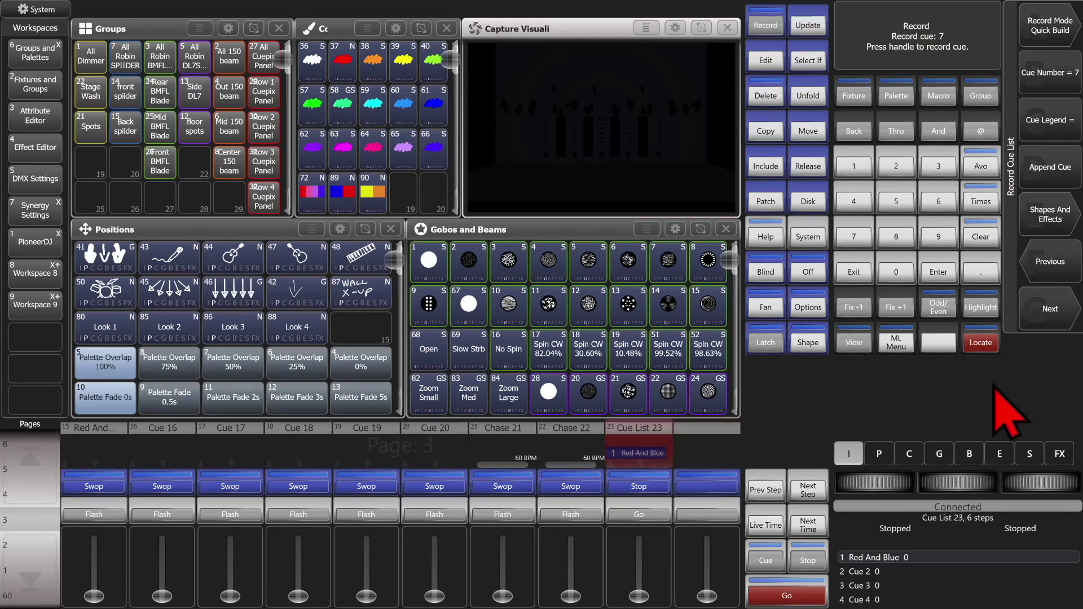
key("Escape")
left_click(981, 237)
left_click(980, 236)
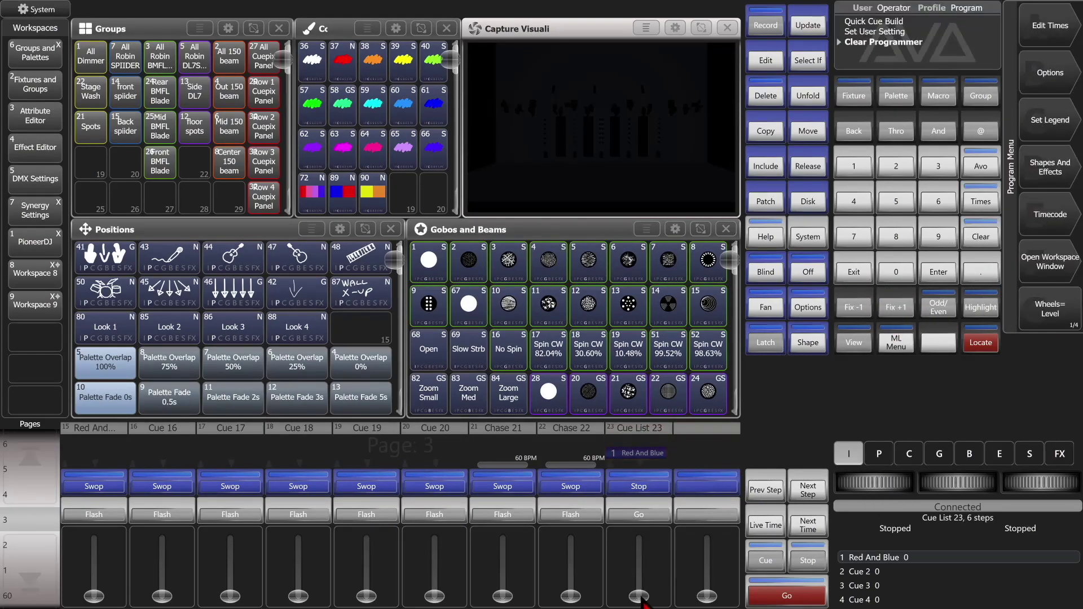
- Raise Cue List 23, step it through Cues 1–6, then fade it to black
left_click_drag(640, 591, 639, 515)
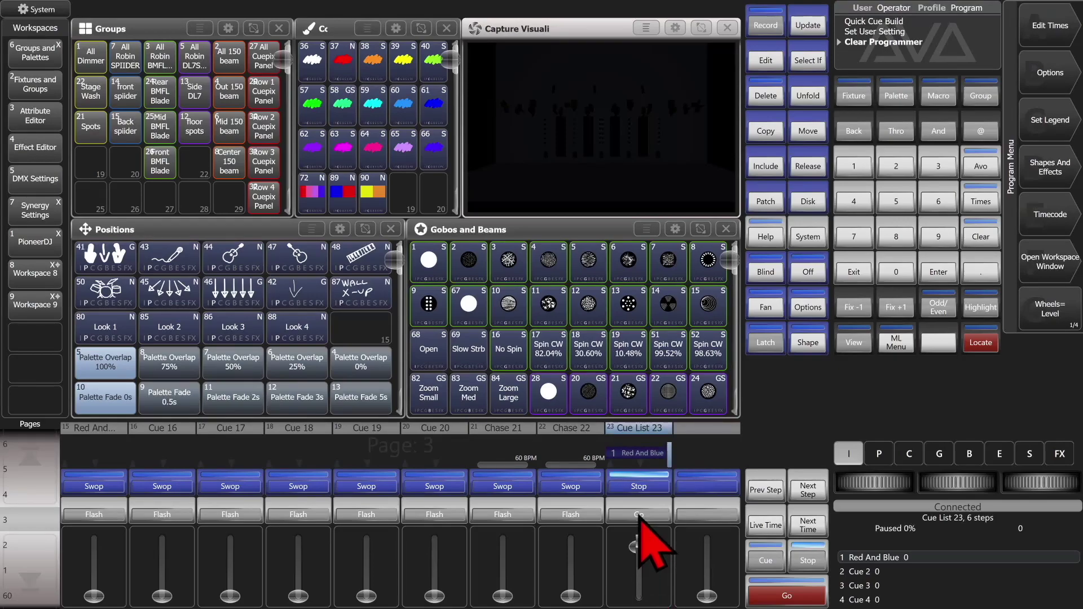
left_click(806, 601)
left_click(807, 601)
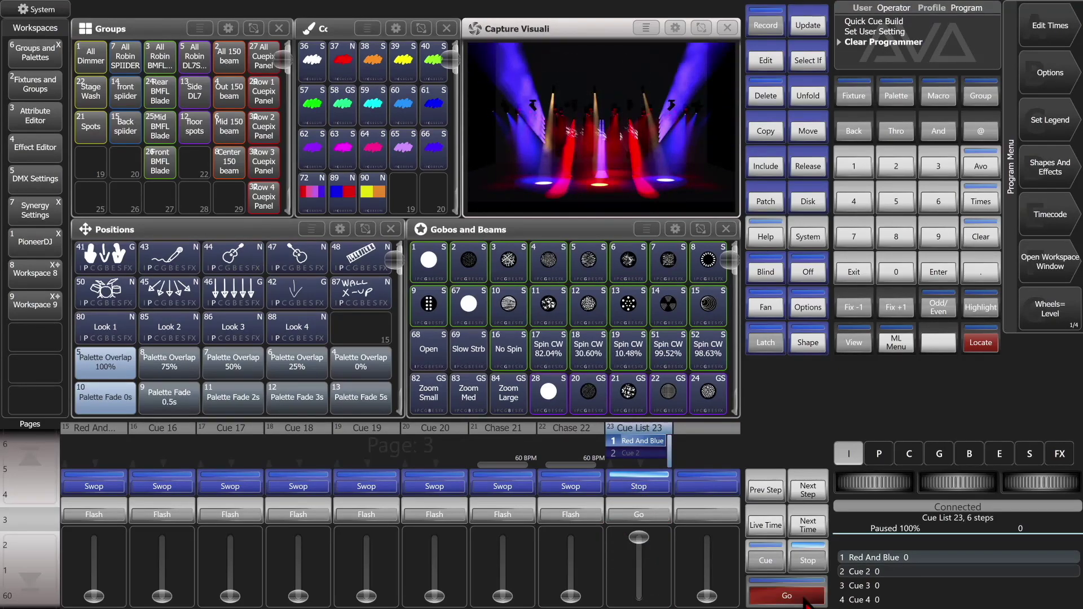
left_click(807, 602)
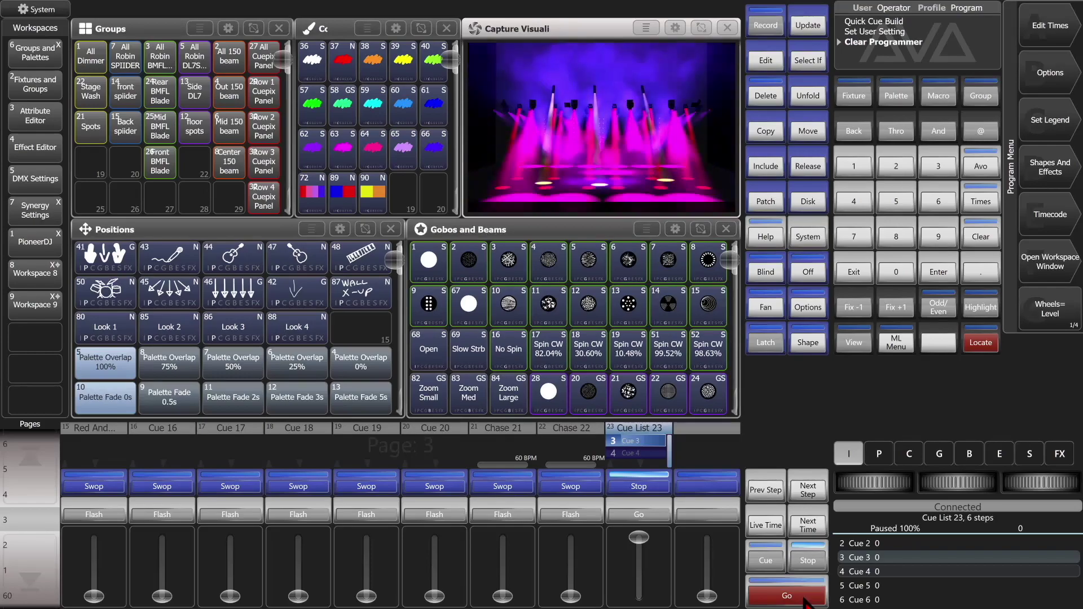
left_click(807, 601)
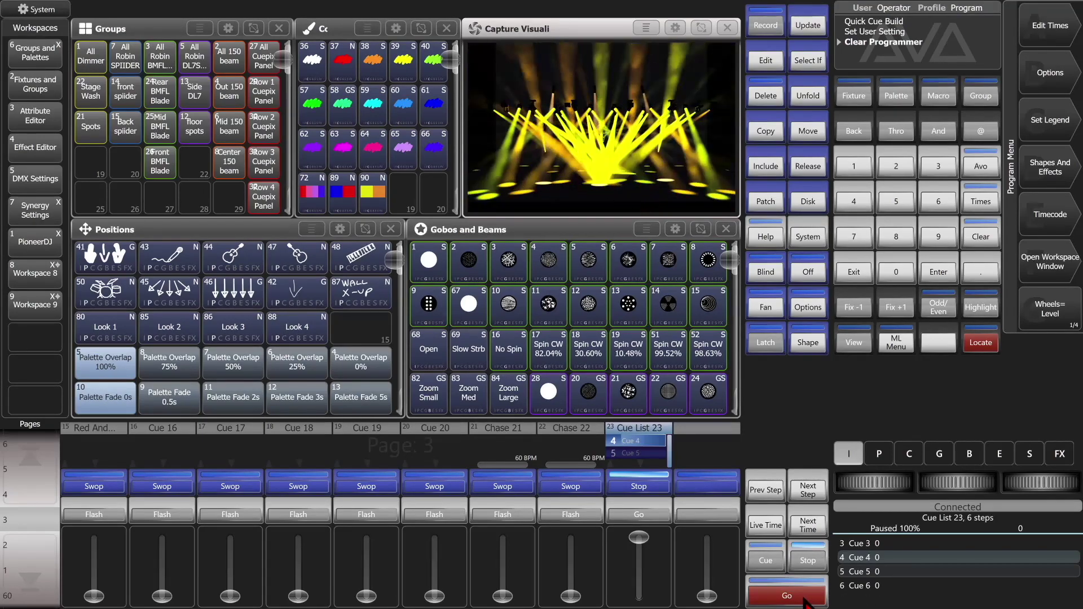
left_click(805, 601)
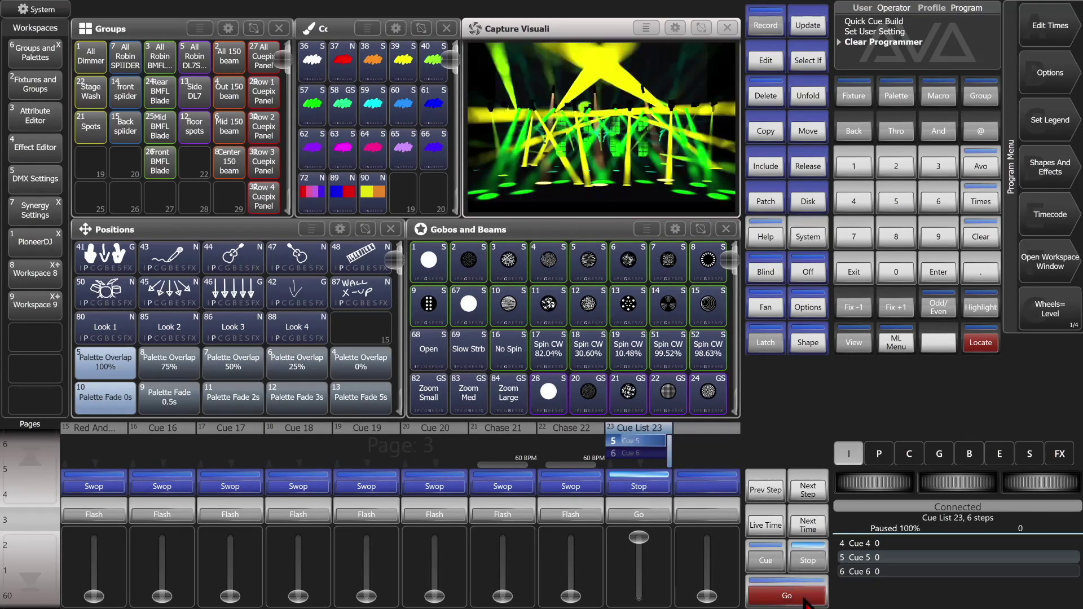
left_click(805, 600)
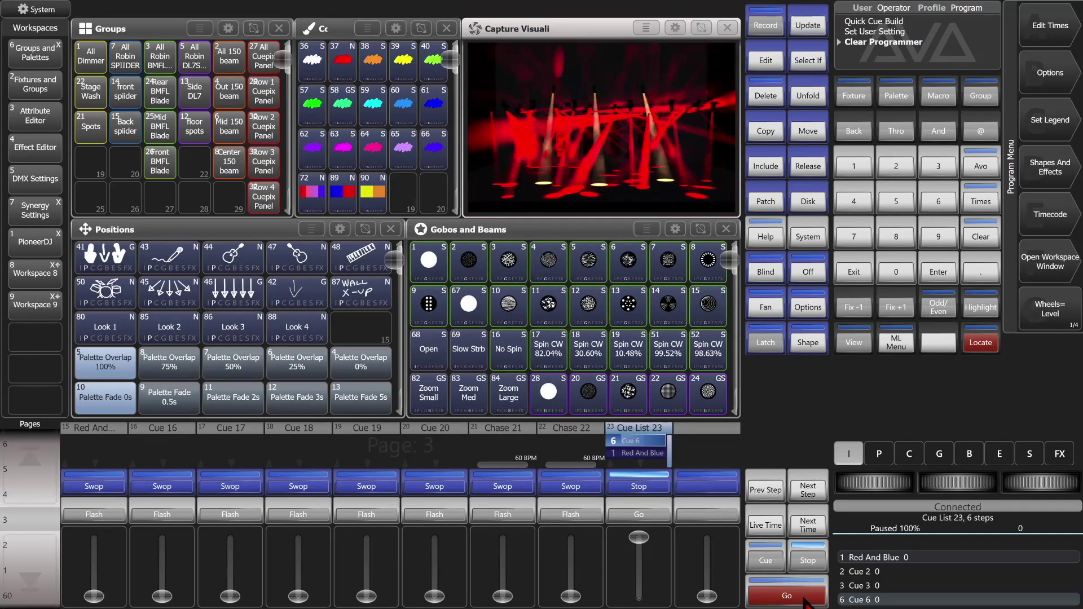
left_click_drag(640, 540, 639, 595)
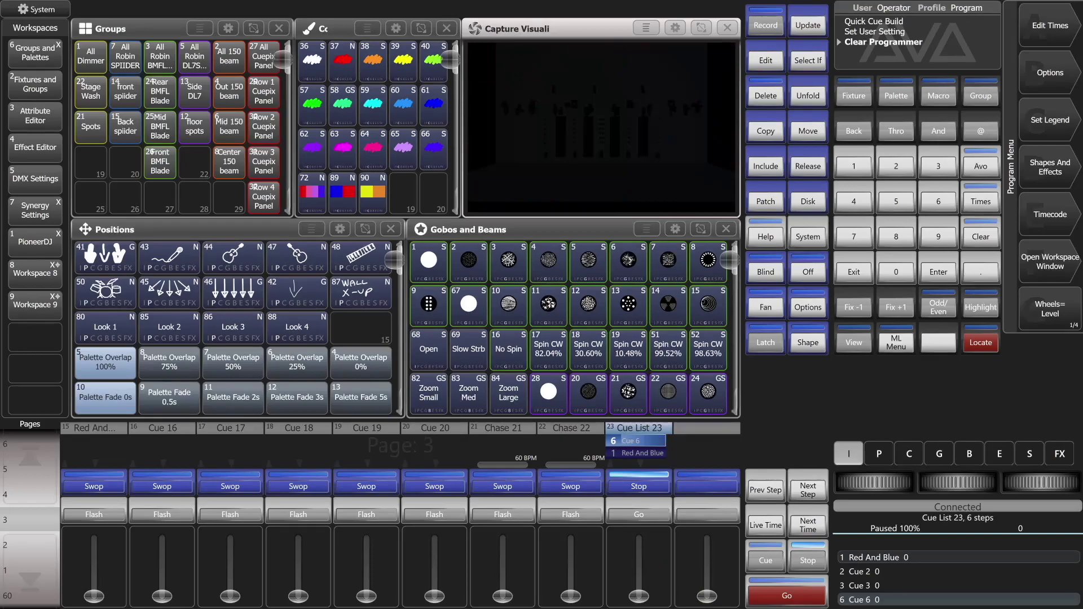
- Release Cue List 23, then create Cue List 24 on playback 10 in Quick Build mode
left_click(808, 167)
left_click(661, 428)
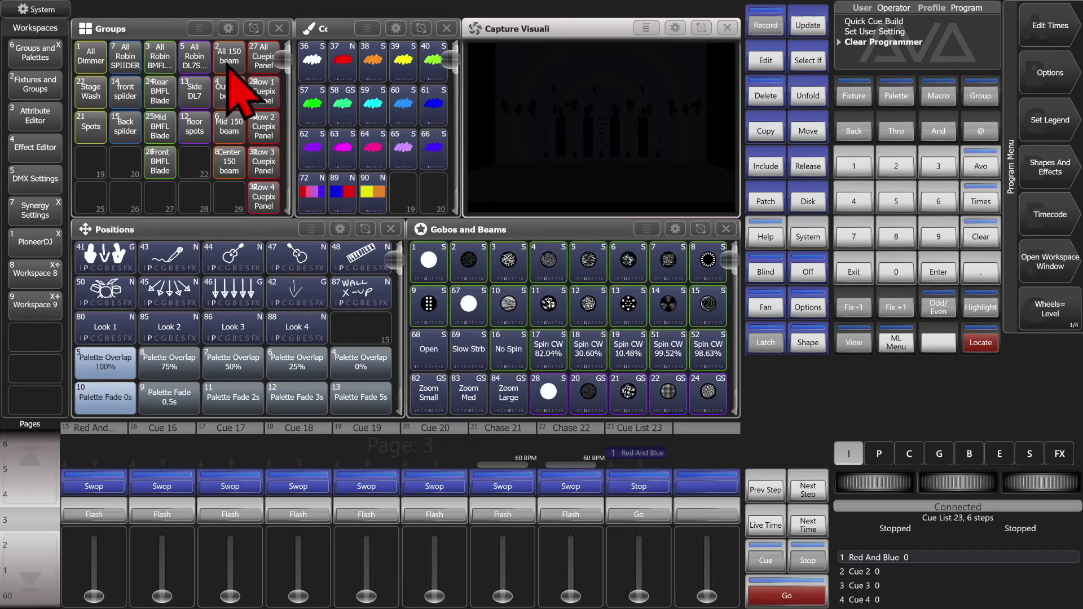
left_click(765, 25)
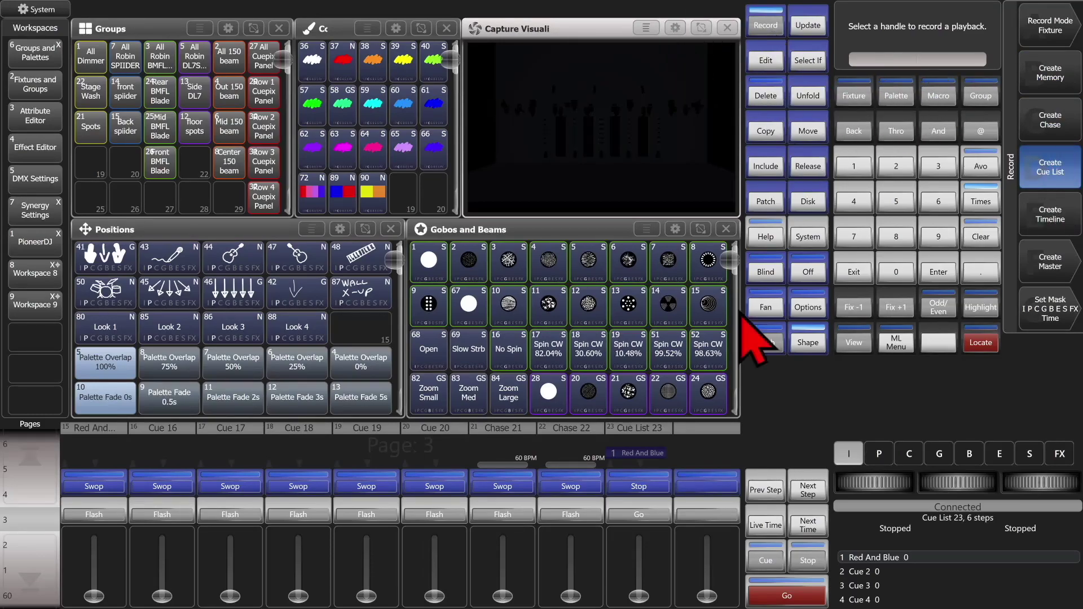
left_click(706, 487)
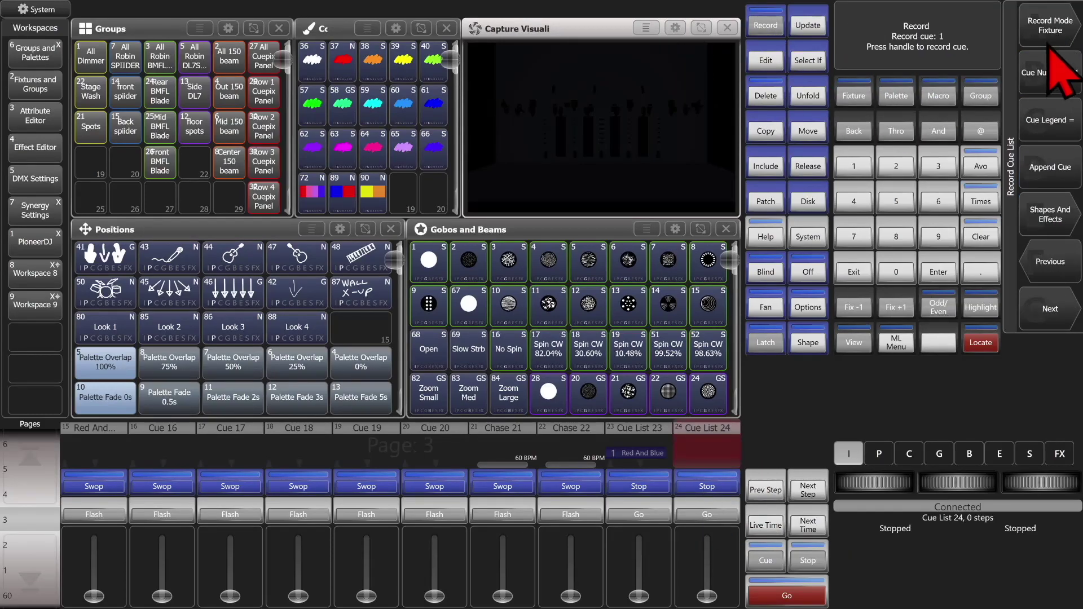
left_click(1065, 22)
left_click(1061, 186)
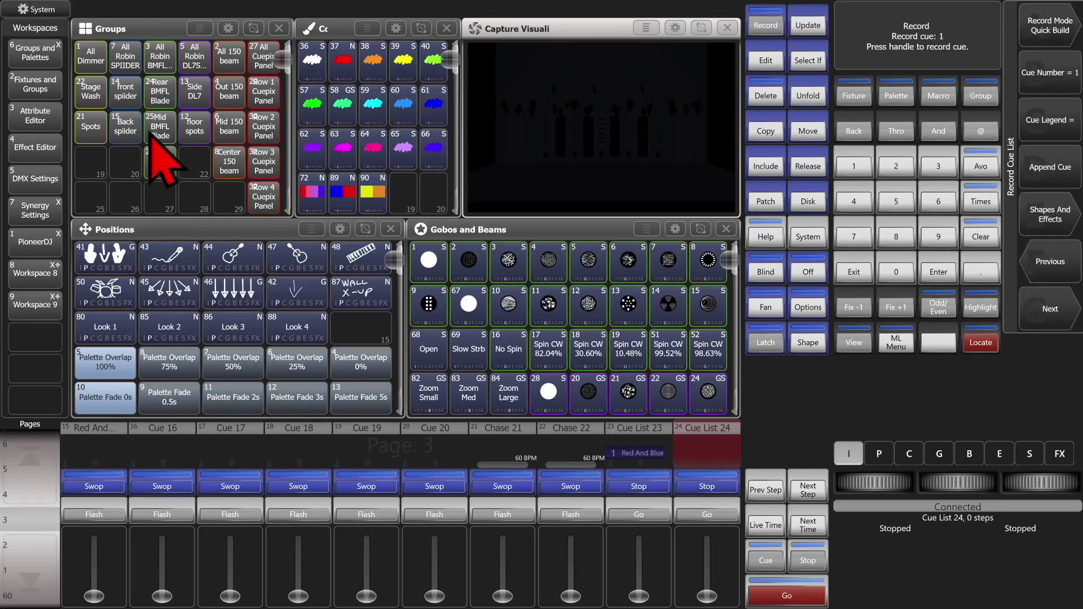
- Select the All 150 beam group, add the playback looks such as Cue 20 as cues, and finish recording
left_click(223, 62)
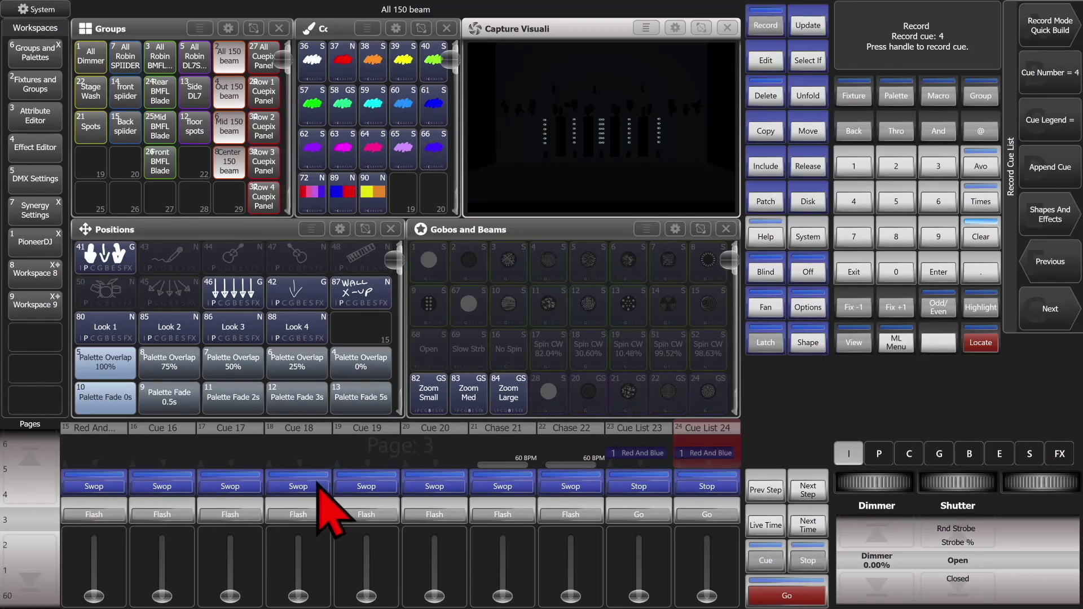
left_click(435, 487)
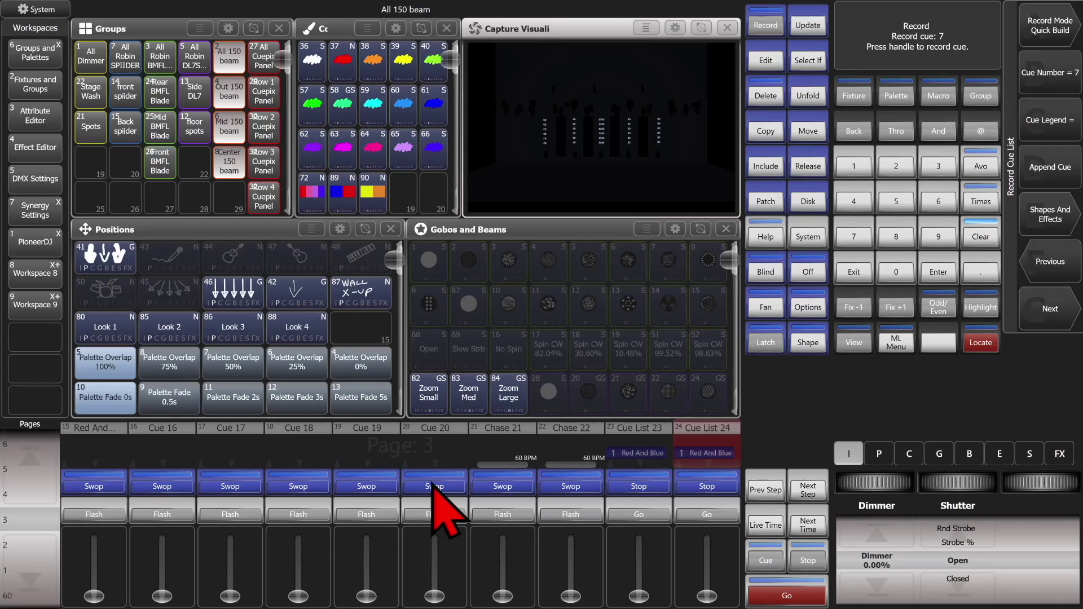
left_click(854, 271)
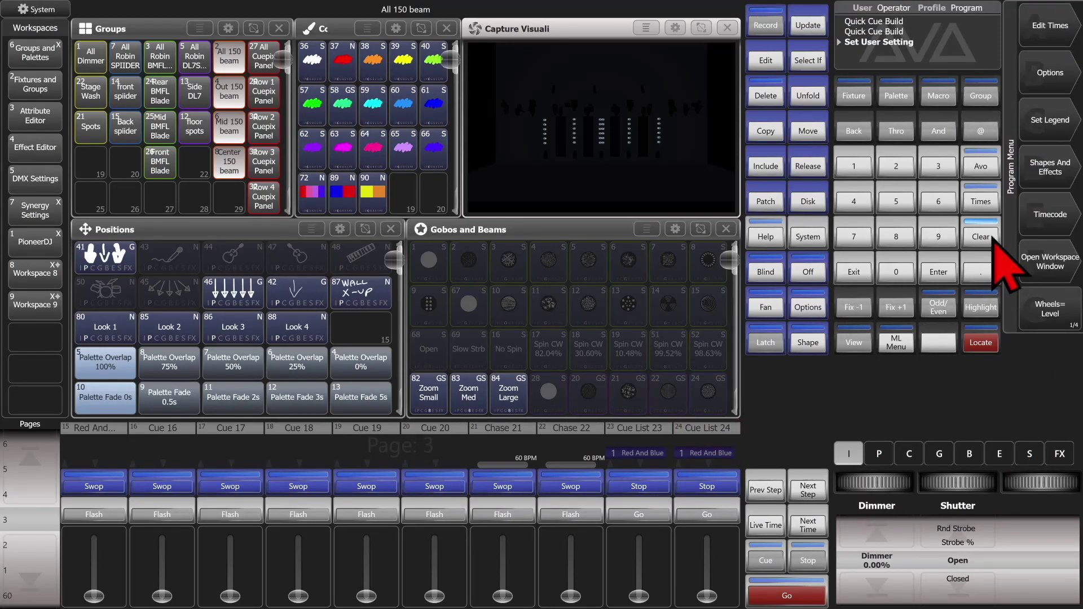
- Clear the programmer, raise Cue List 24 to full and step through Cues 1–5
left_click(981, 237)
left_click_drag(717, 605, 695, 462)
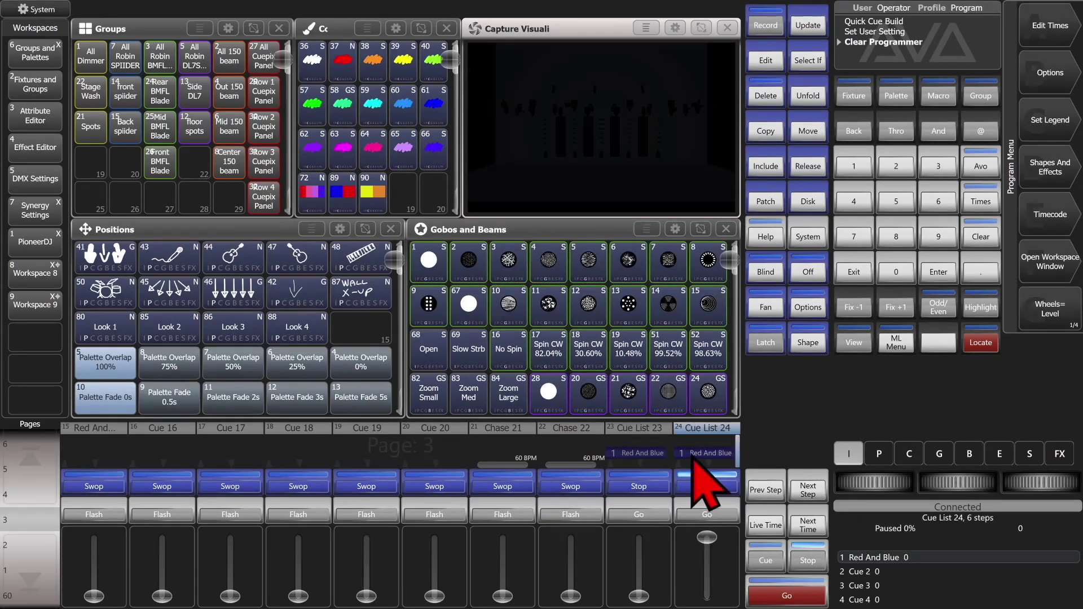
left_click(817, 590)
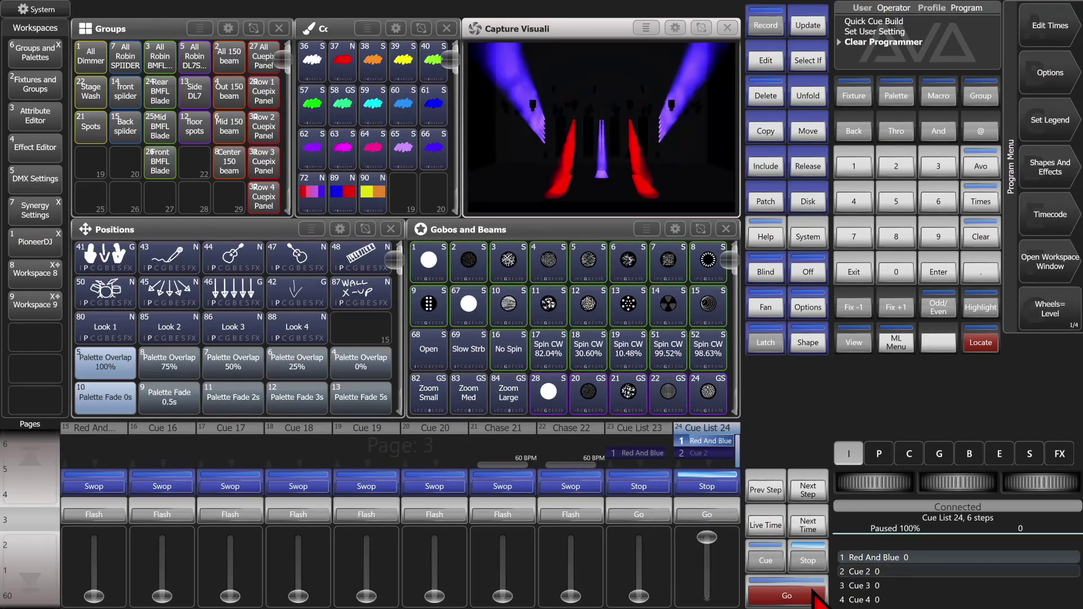
left_click(814, 593)
left_click(815, 593)
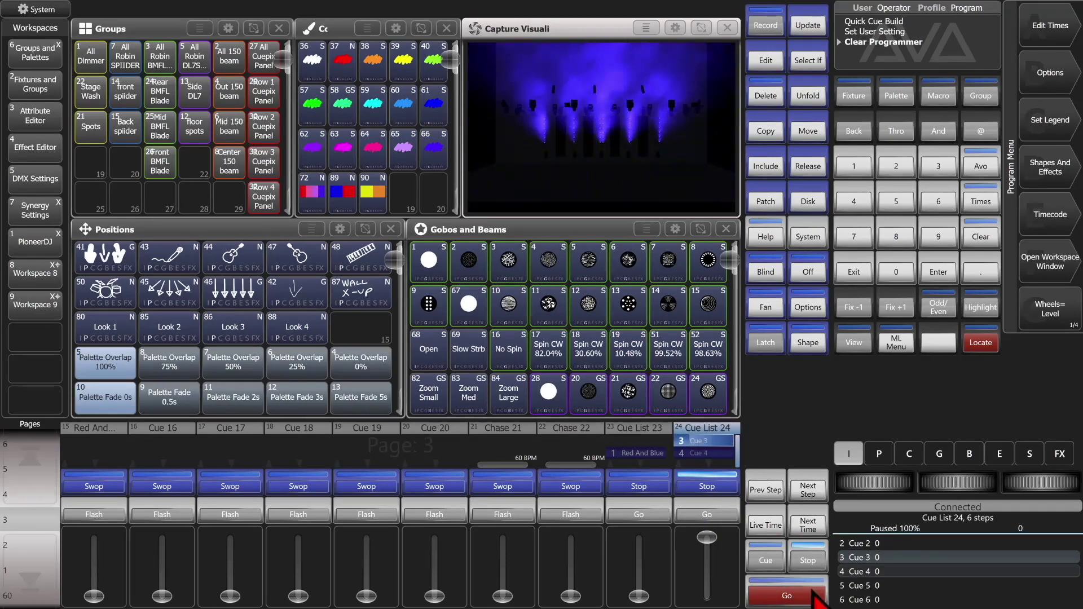
left_click(814, 593)
left_click(814, 595)
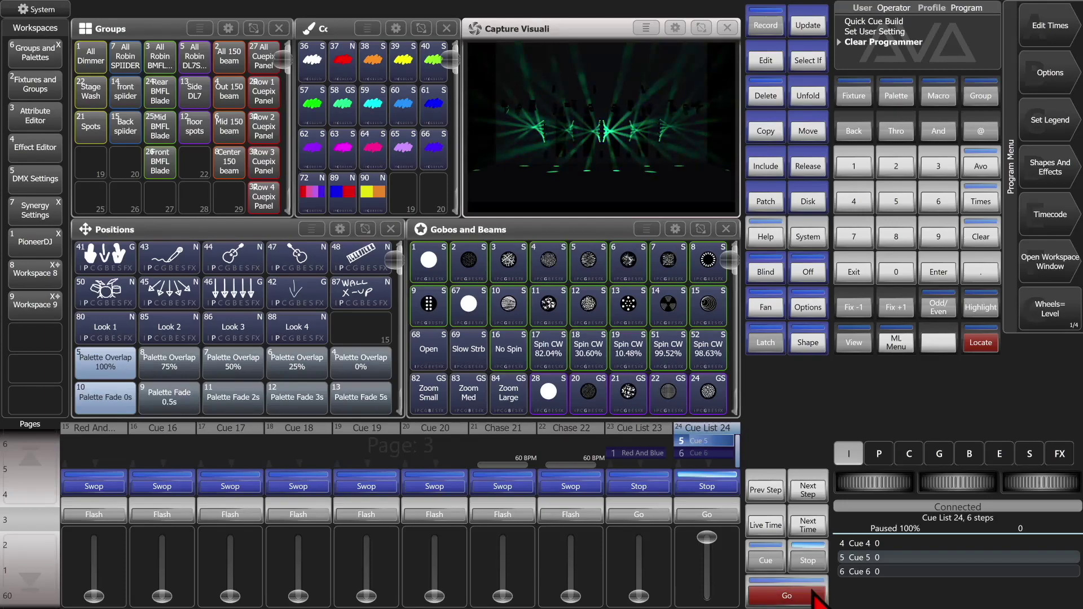
- Advance to Cue 6, loop back to Red And Blue, then release Cue List 24
left_click(814, 595)
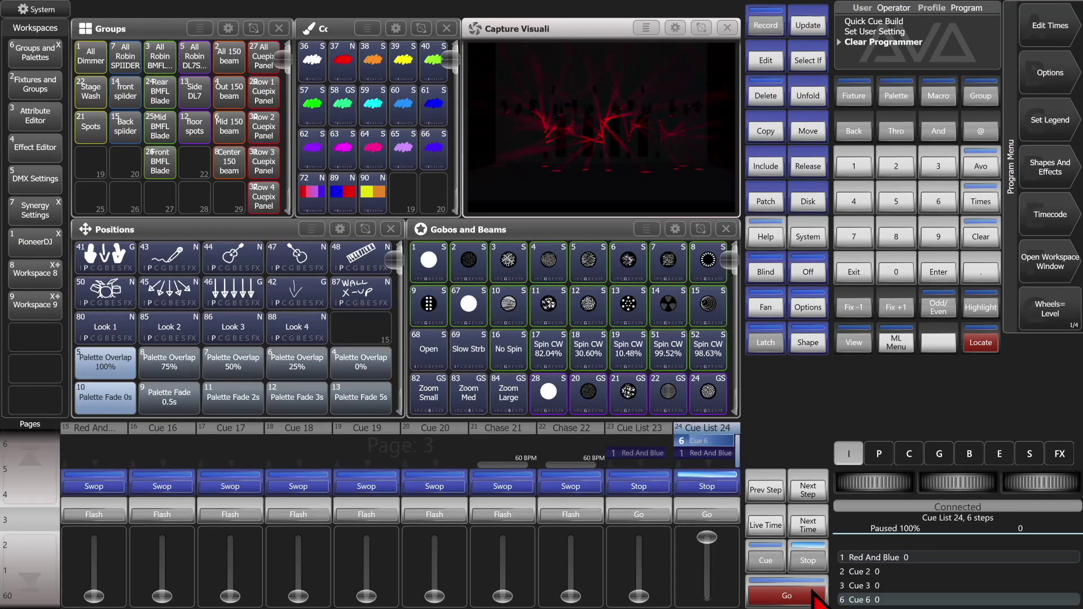
left_click(814, 596)
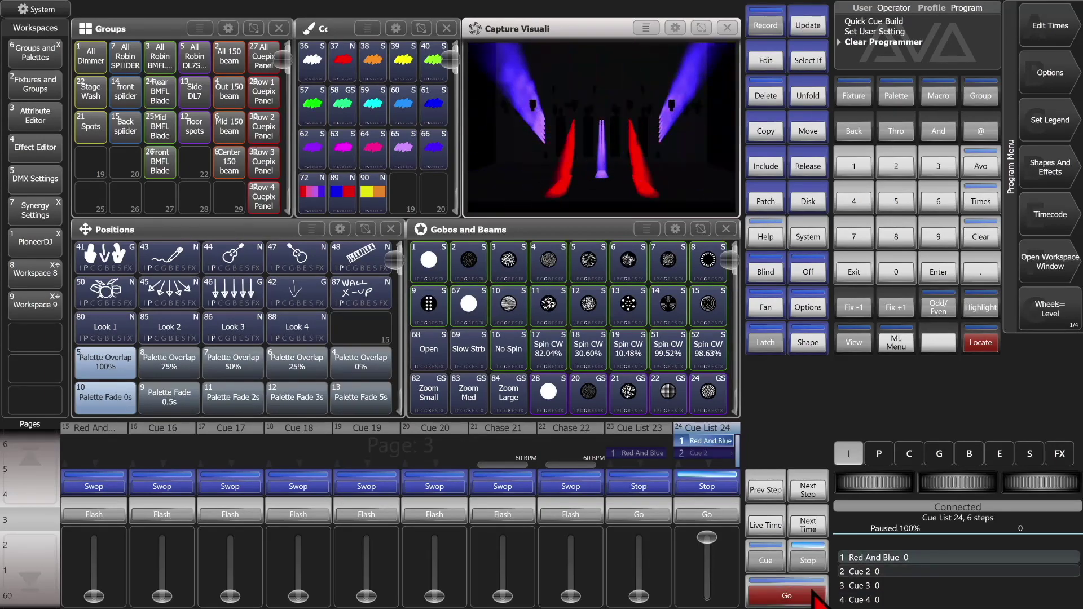
left_click(808, 168)
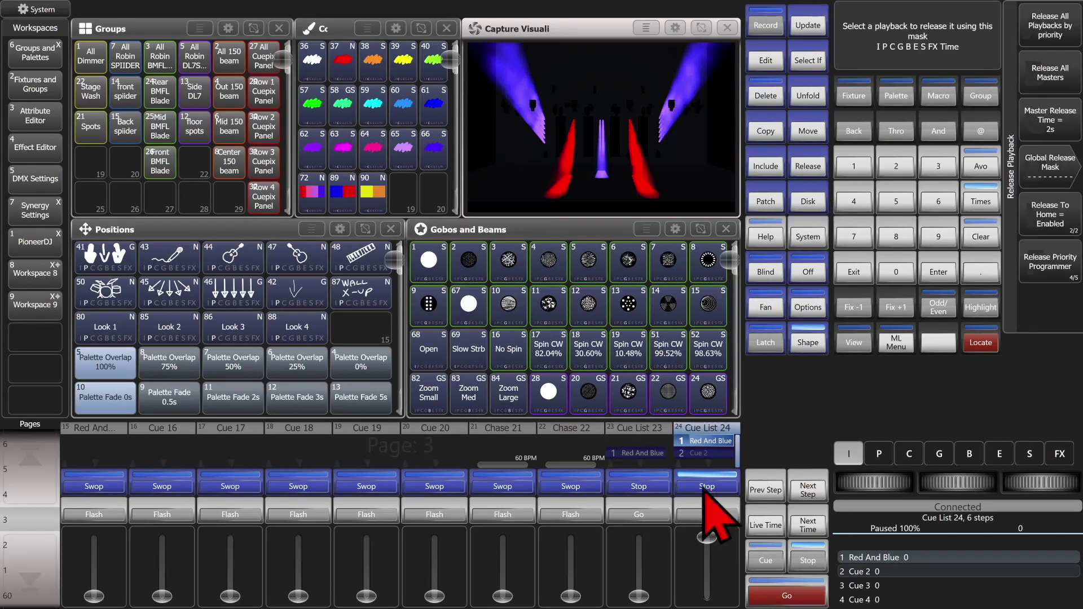
left_click(707, 486)
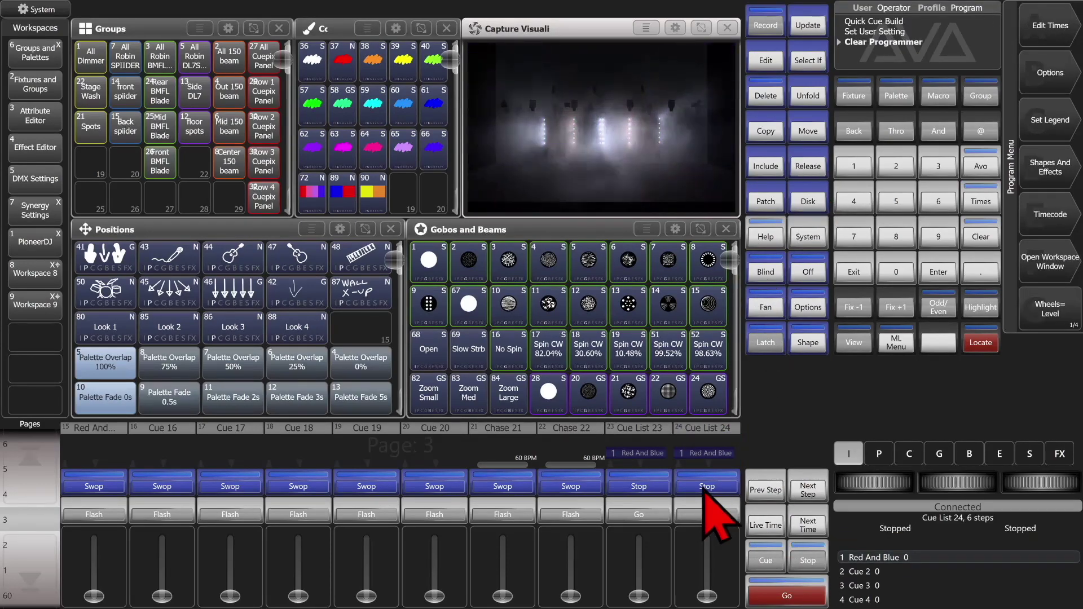
- Switch to playback page 4 and create Chase 25 on its first handle in Quick Build mode
left_click(46, 493)
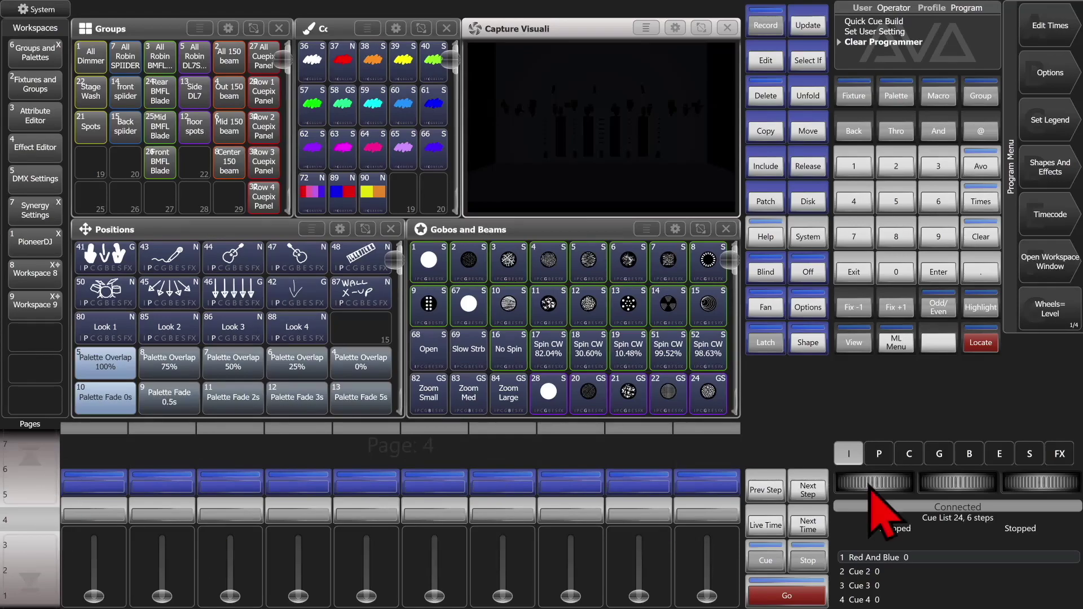
left_click(766, 25)
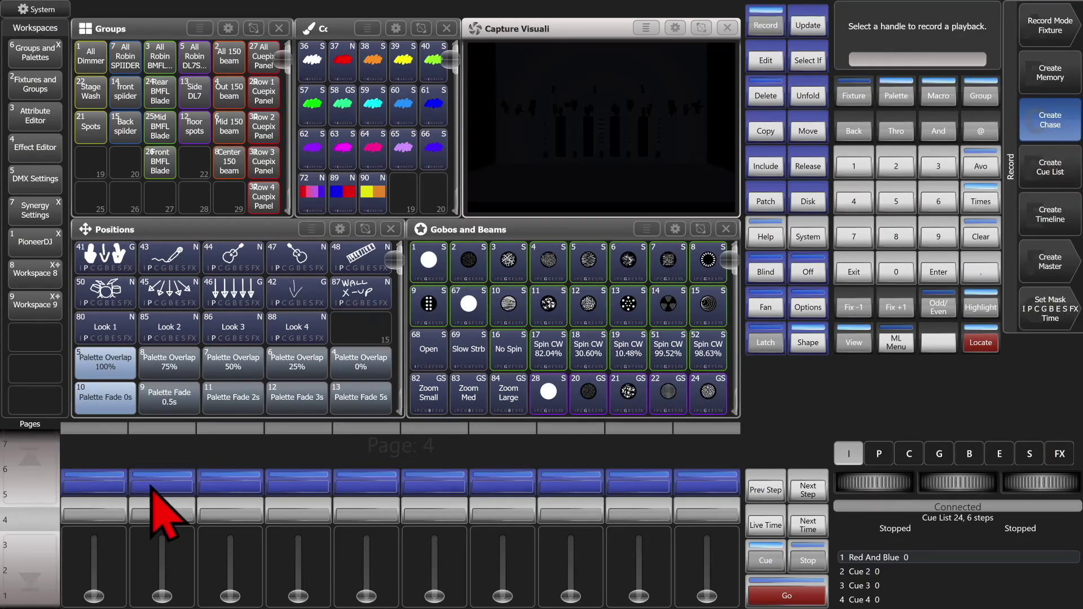
left_click(110, 487)
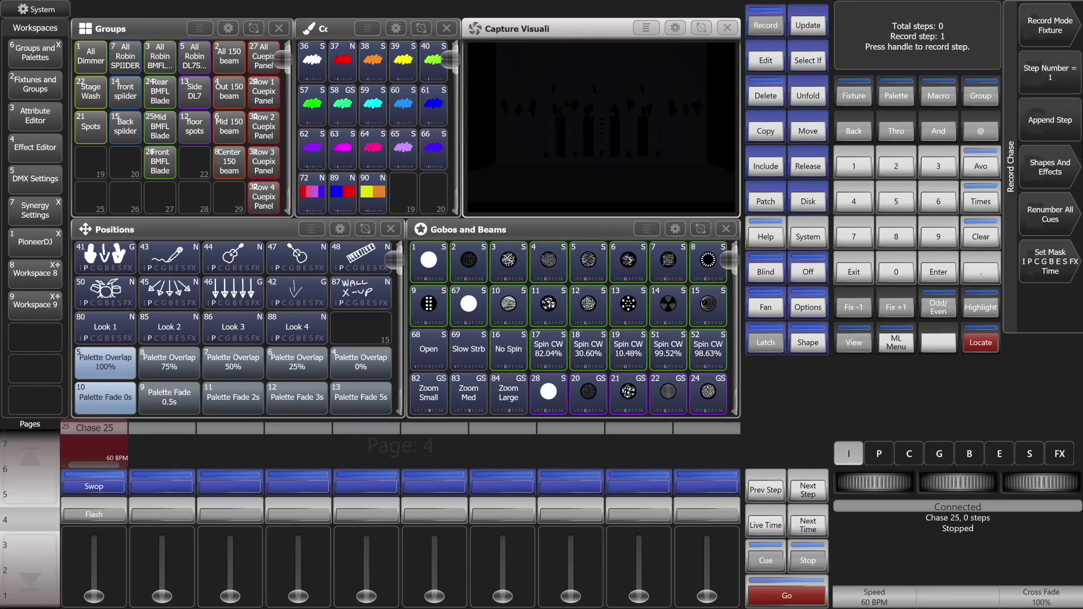
left_click(1070, 30)
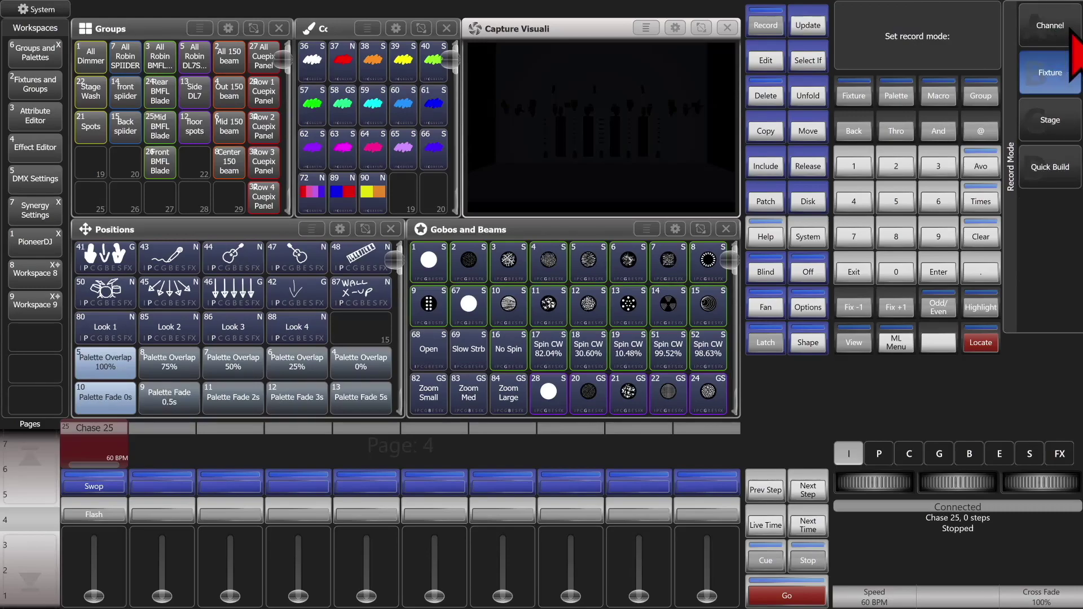
left_click(1049, 172)
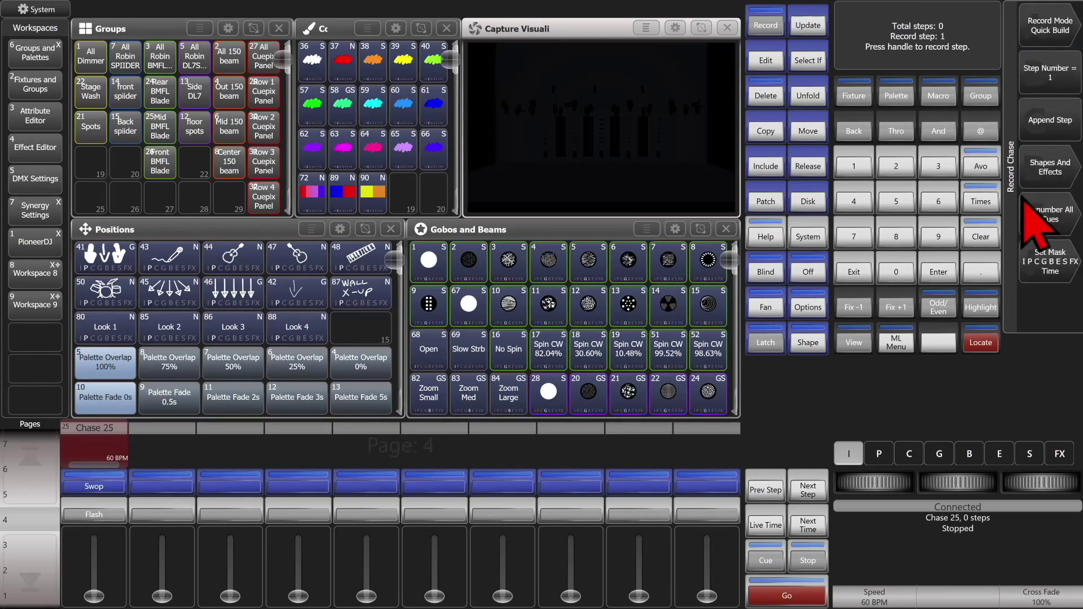
- Add the Look position palettes as Chase 25's steps and exit recording
left_click(116, 338)
left_click(166, 338)
left_click(225, 339)
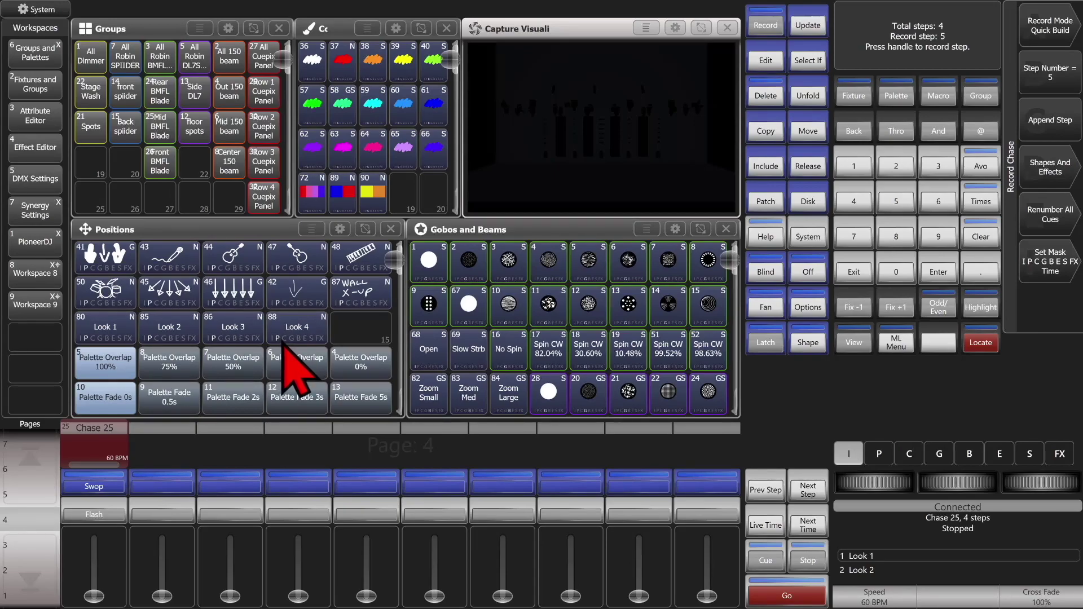
left_click(872, 279)
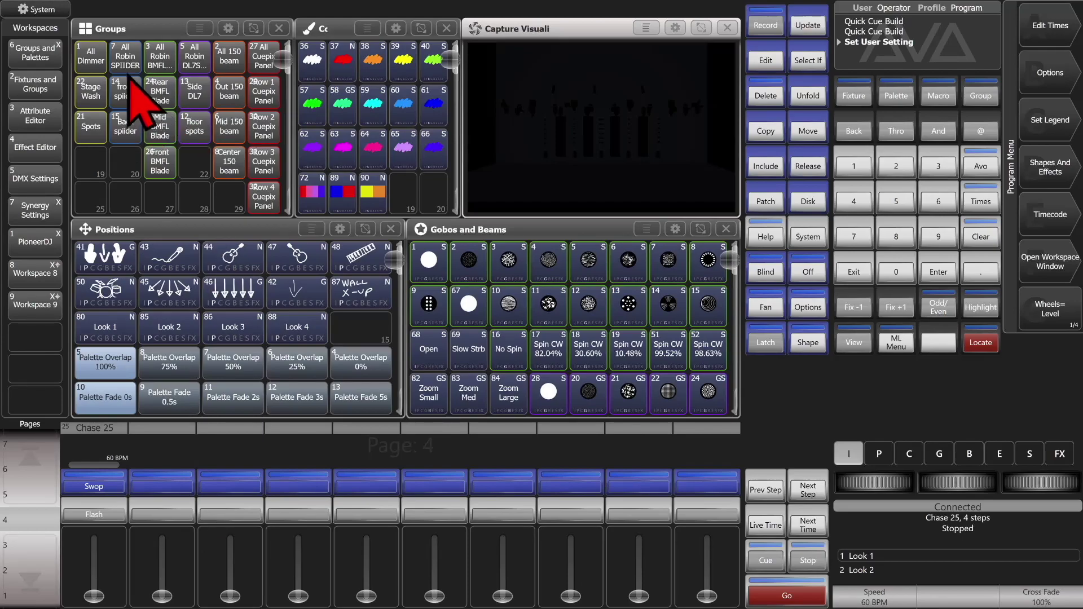
left_click_drag(136, 62, 237, 62)
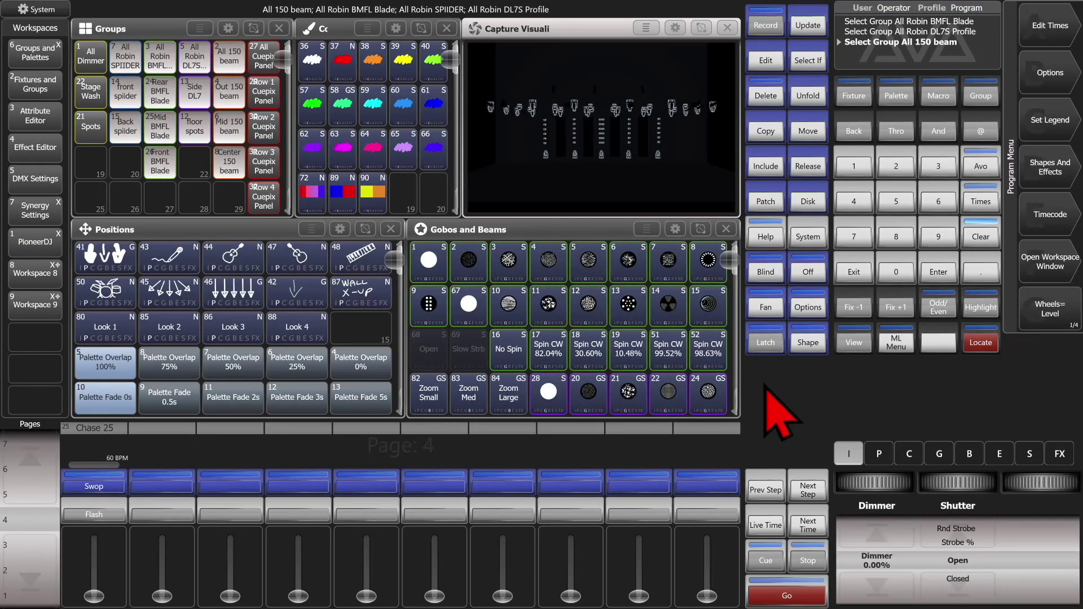
double_click(974, 137)
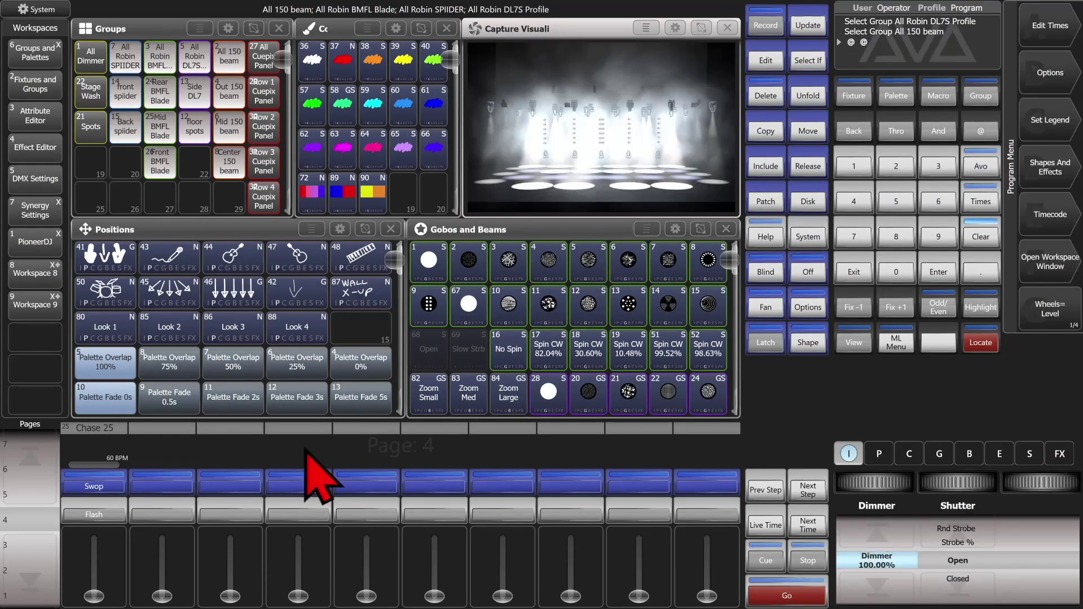
left_click_drag(93, 593, 86, 435)
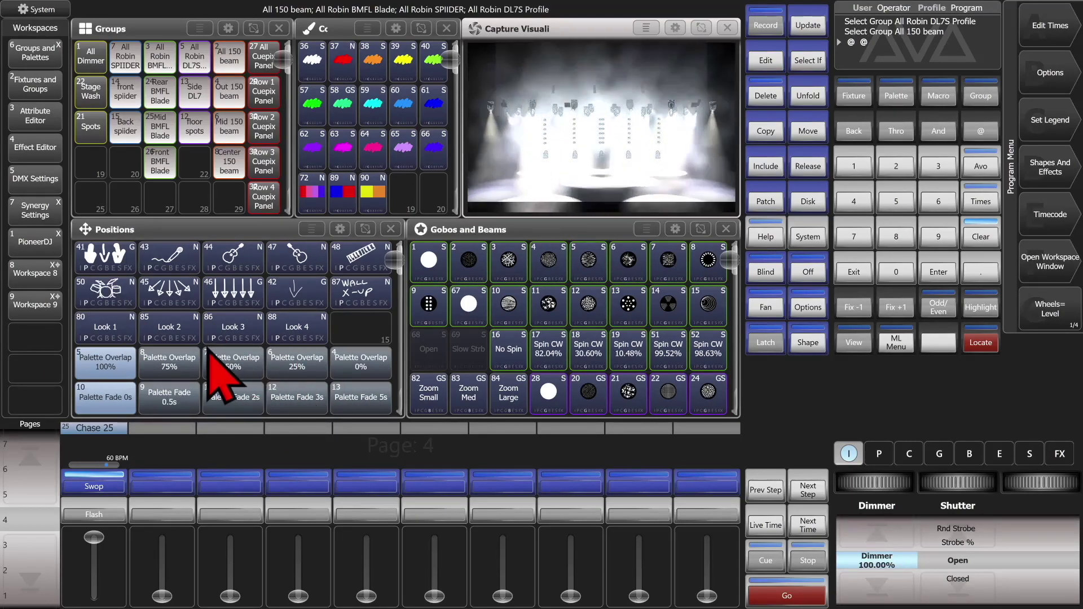
left_click(984, 242)
left_click_drag(94, 537, 94, 597)
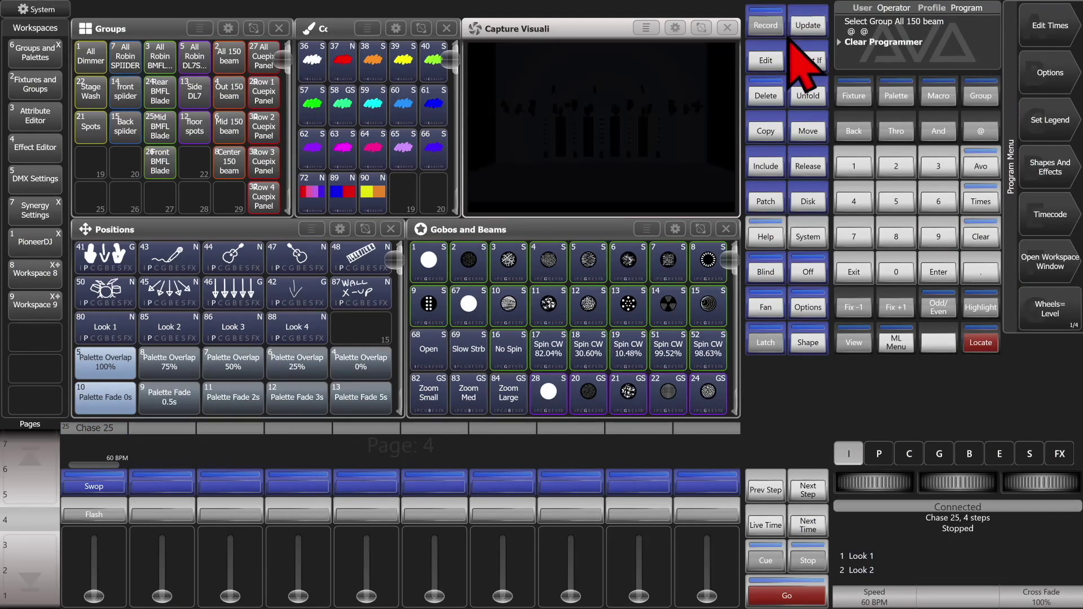
- Create Cue List 26 on playback 3 of page 4 in Quick Build mode
left_click(771, 27)
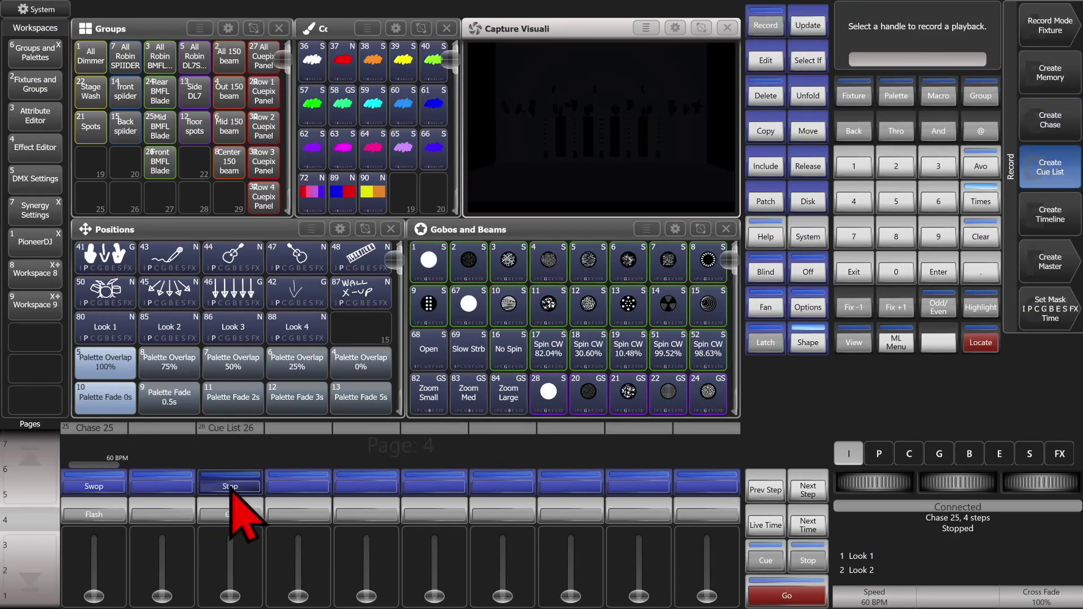
left_click(231, 488)
left_click(1050, 29)
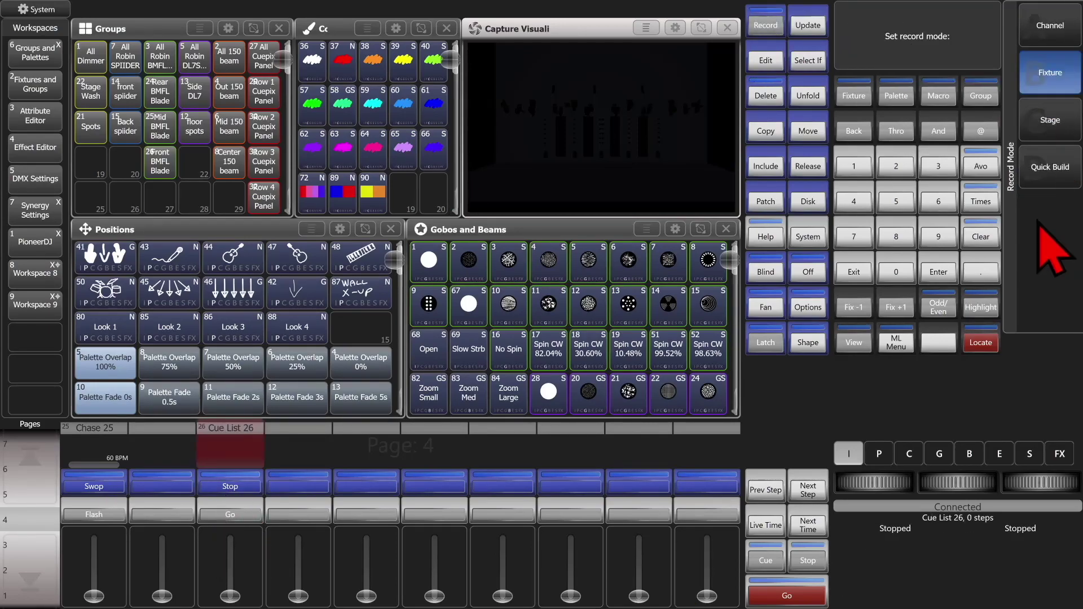
left_click(1051, 231)
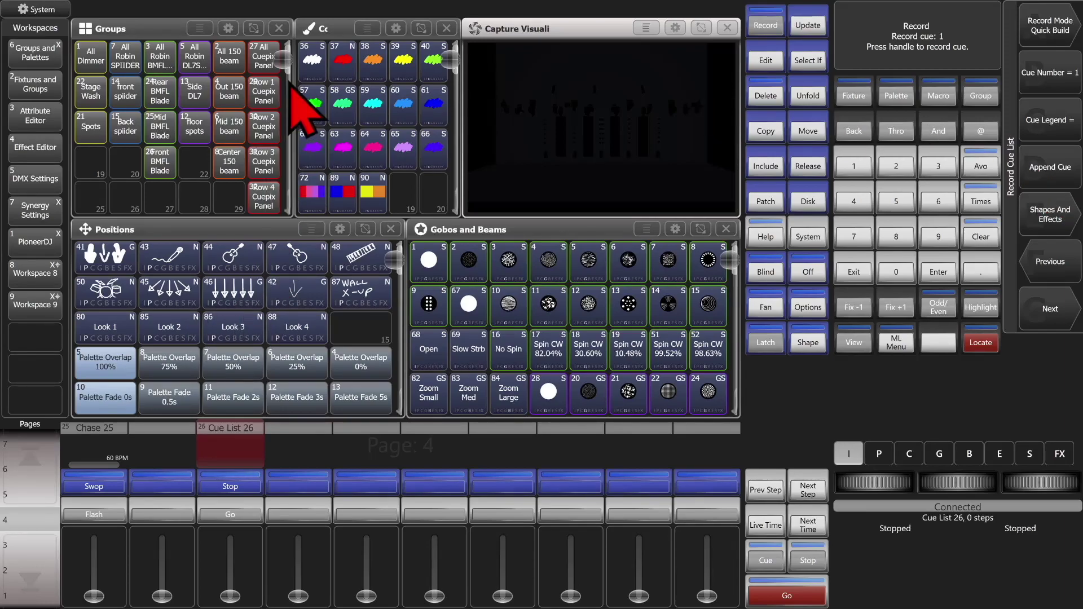
- Select All Robin DL7S, record cues from Look 1–4, then clear the programmer
left_click(195, 59)
left_click(106, 326)
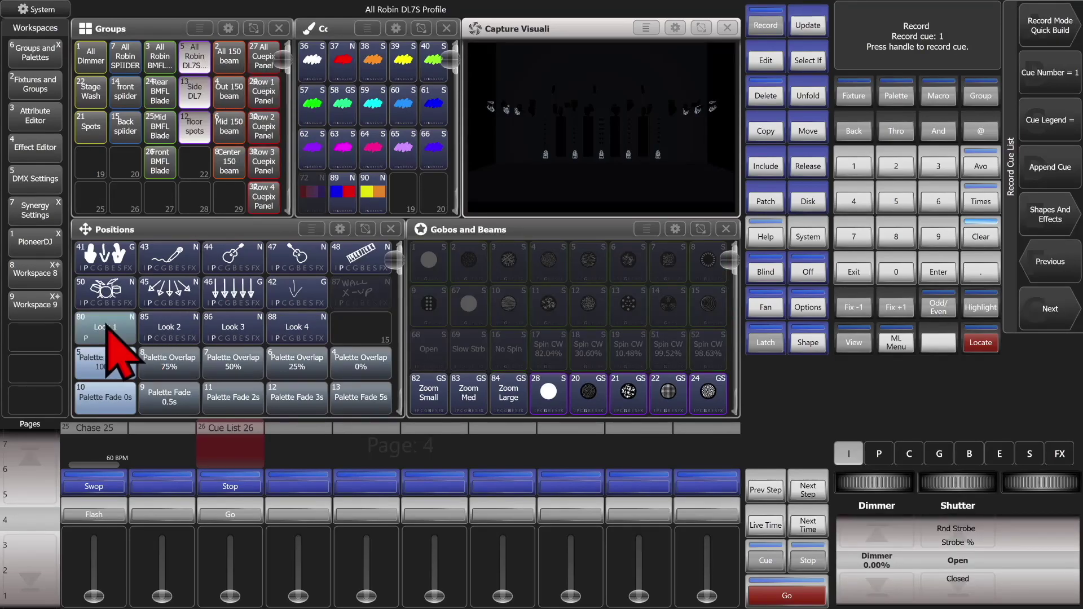
left_click(163, 330)
left_click(232, 333)
left_click(294, 331)
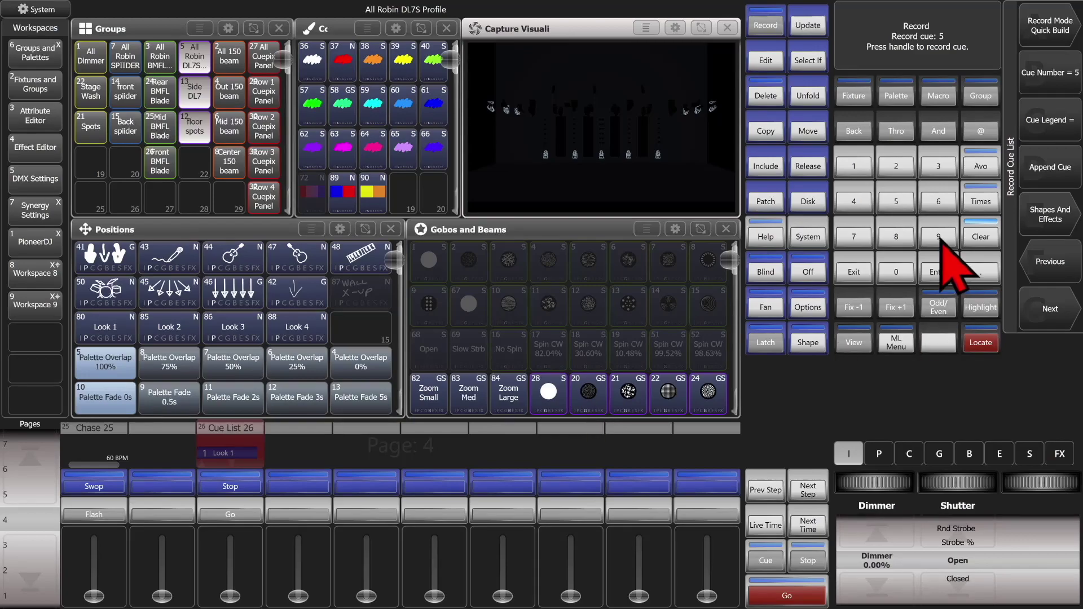
left_click(980, 237)
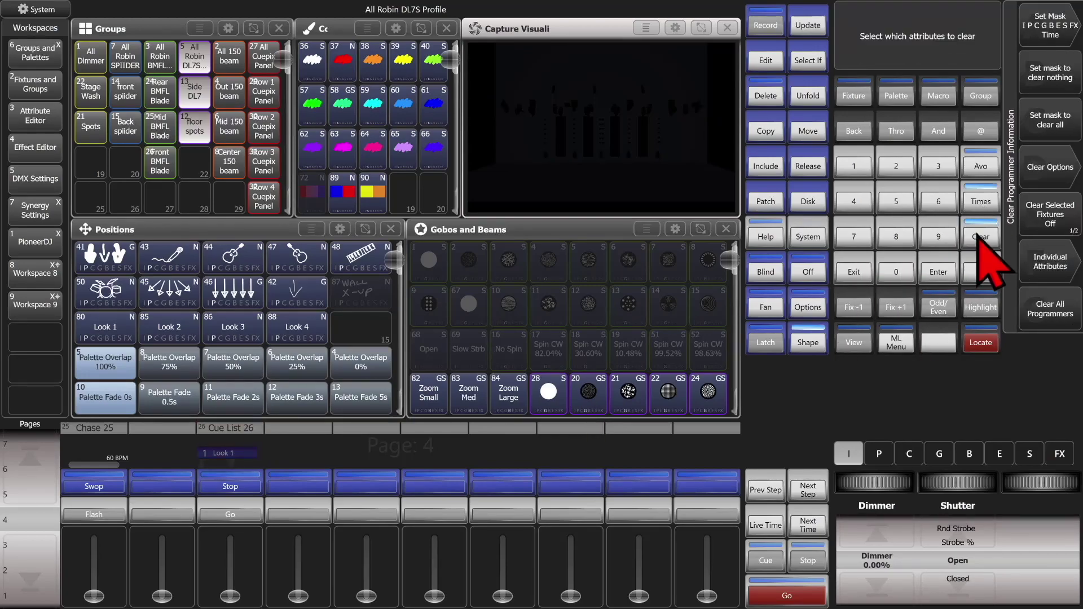
left_click(980, 237)
- Set All Robin DL7S to 100% dimmer, raise Cue List 26 and step through Looks 2, 3 and 4
left_click(198, 71)
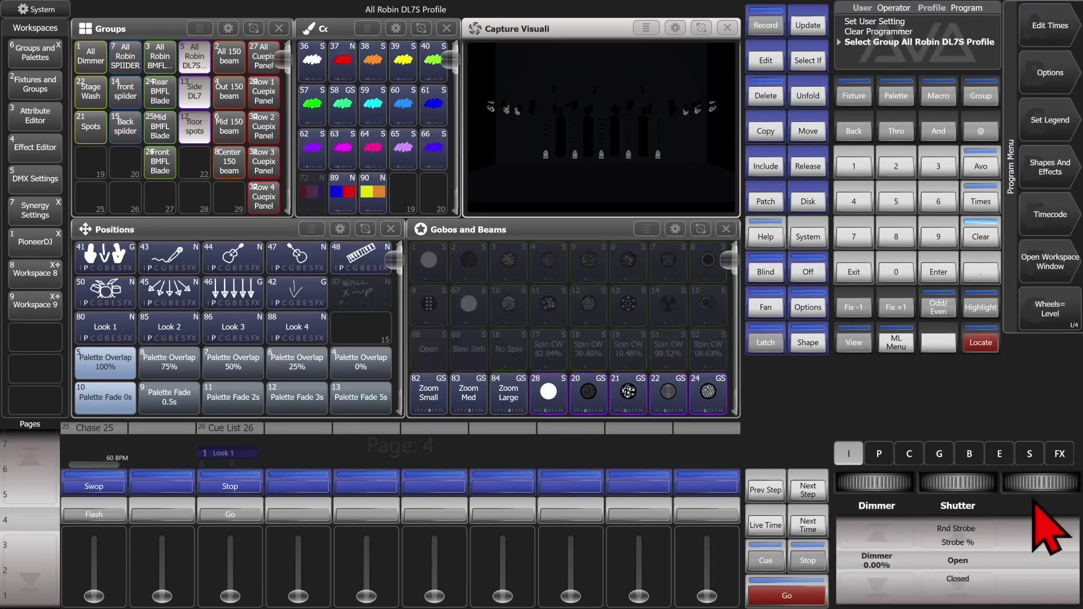
left_click(878, 560)
left_click_drag(229, 588, 233, 533)
left_click(818, 603)
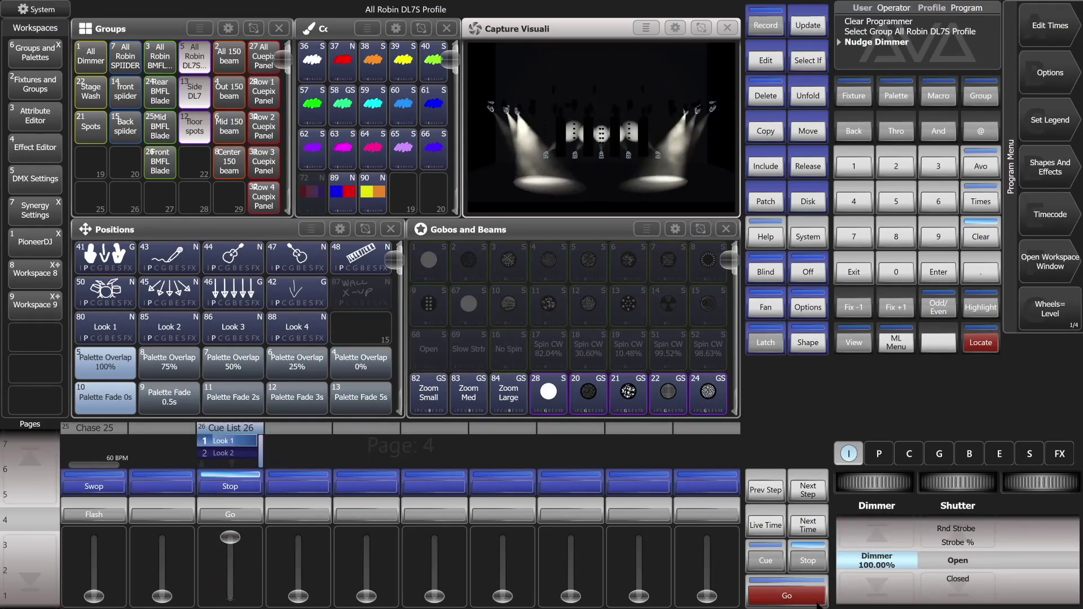
left_click(818, 602)
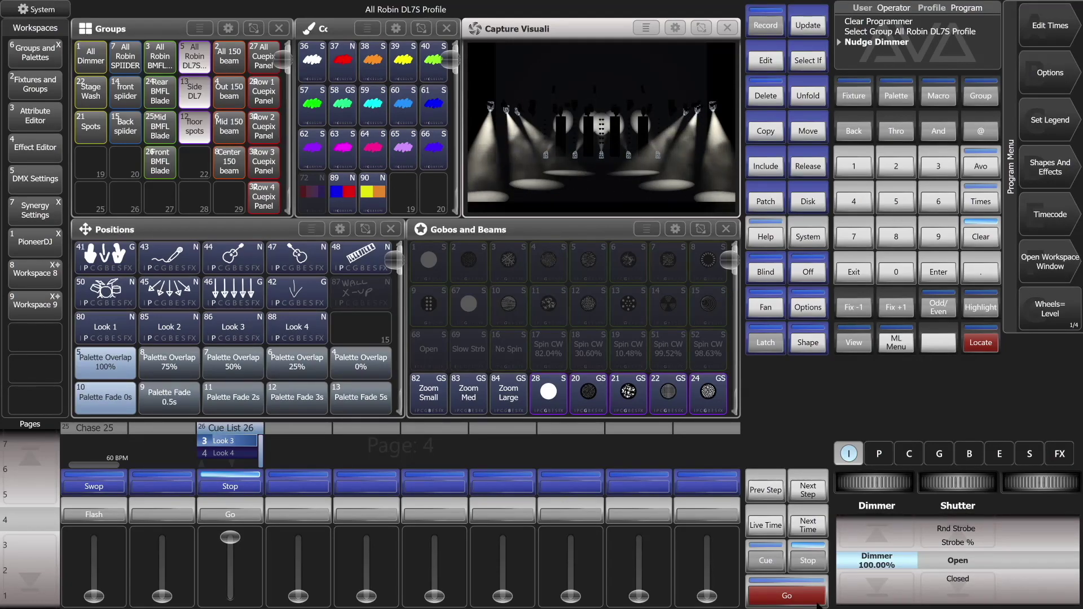
left_click(818, 602)
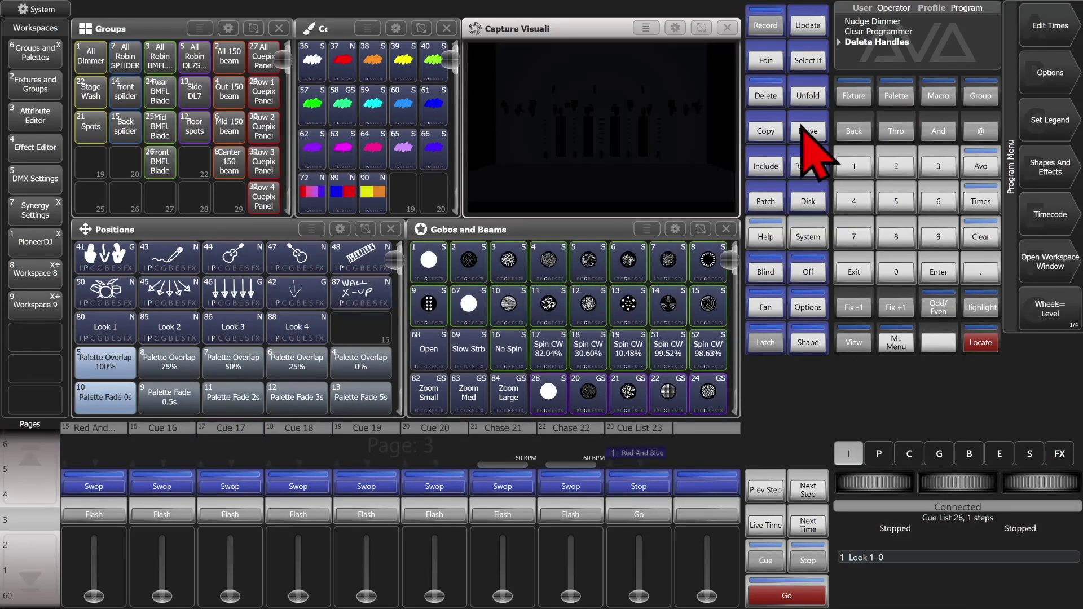
- Start Cue List 24 on playback 10 in Quick Build with Cue 16's look, then select the BMFL, SPIIDER and DL7S groups
left_click(767, 29)
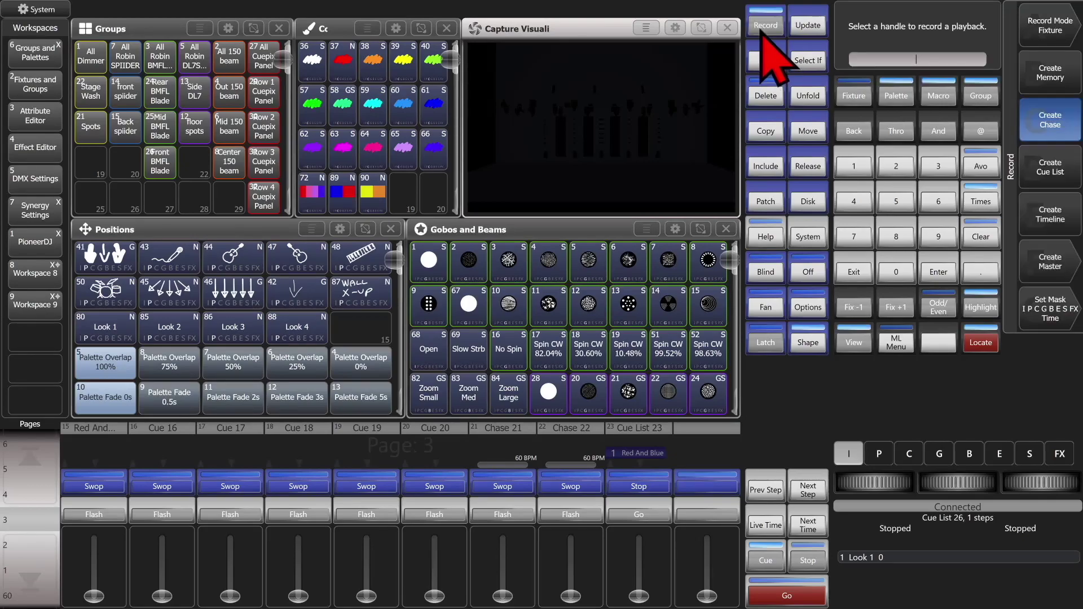
left_click(706, 496)
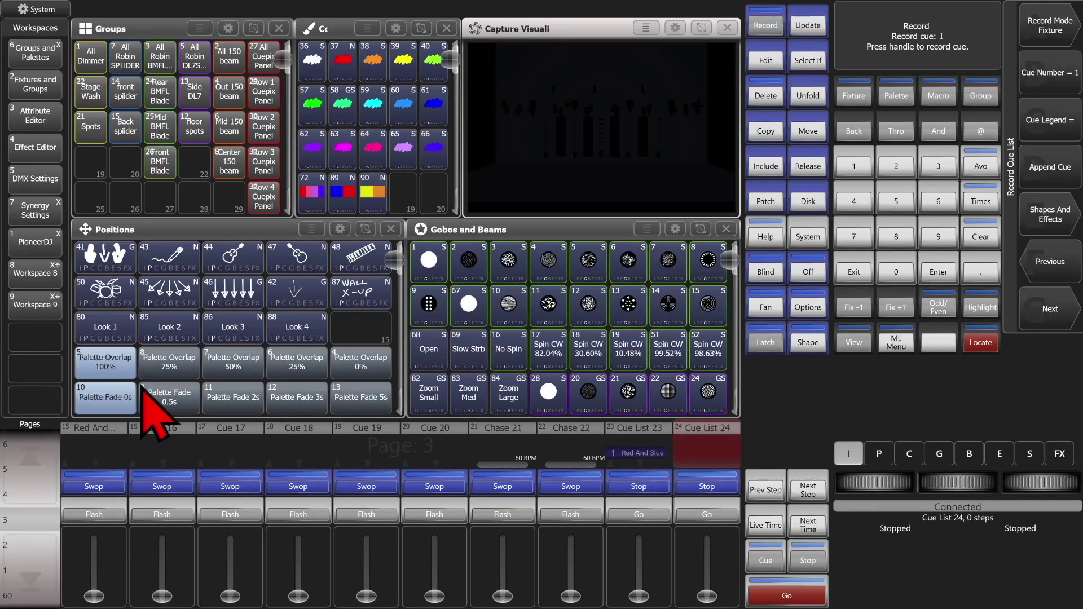
left_click(1051, 28)
left_click(1044, 194)
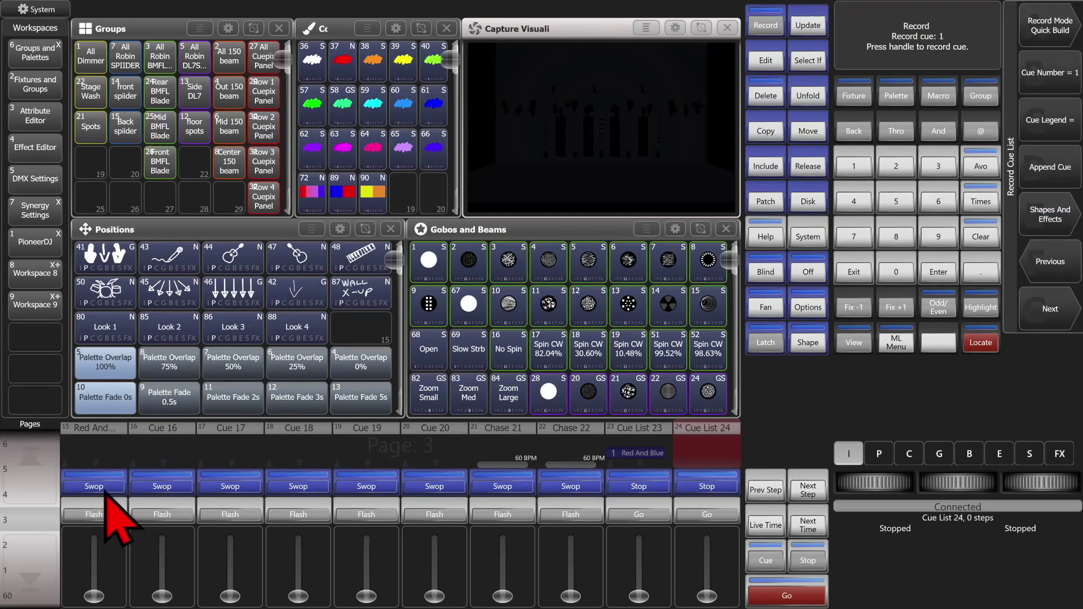
left_click(158, 490)
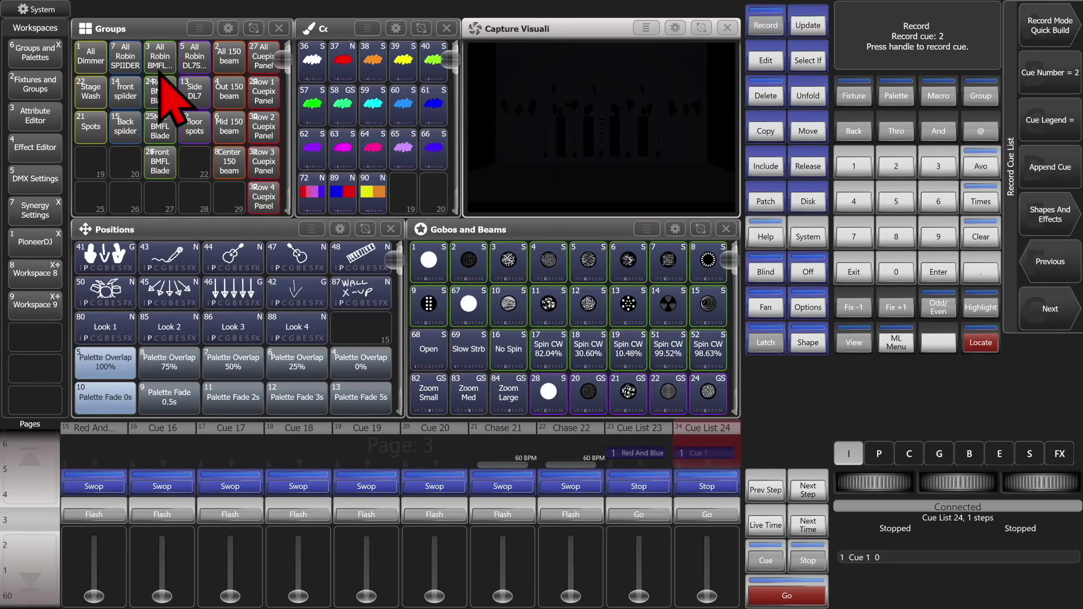
left_click_drag(139, 77, 187, 70)
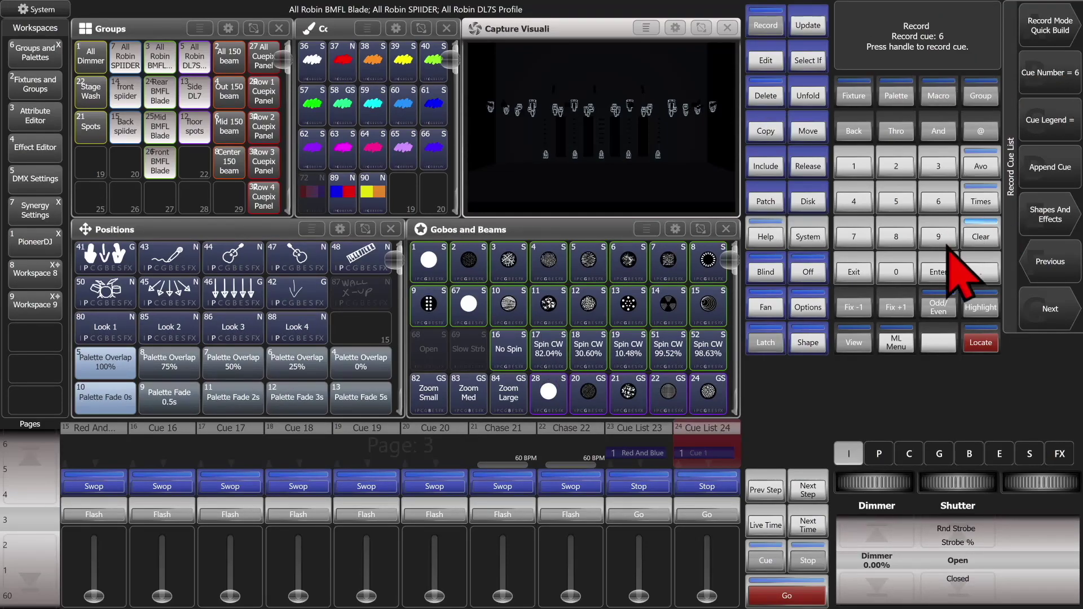
- Exit recording, raise Cue List 24 and step from Cue 1 through Look 1–4
left_click(855, 273)
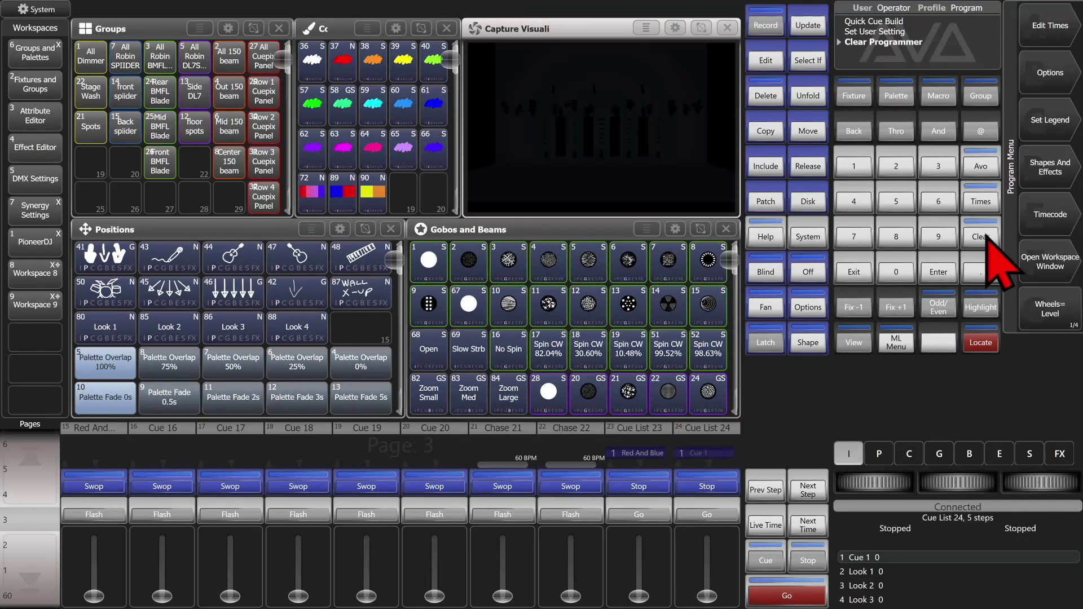
left_click_drag(714, 591, 707, 538)
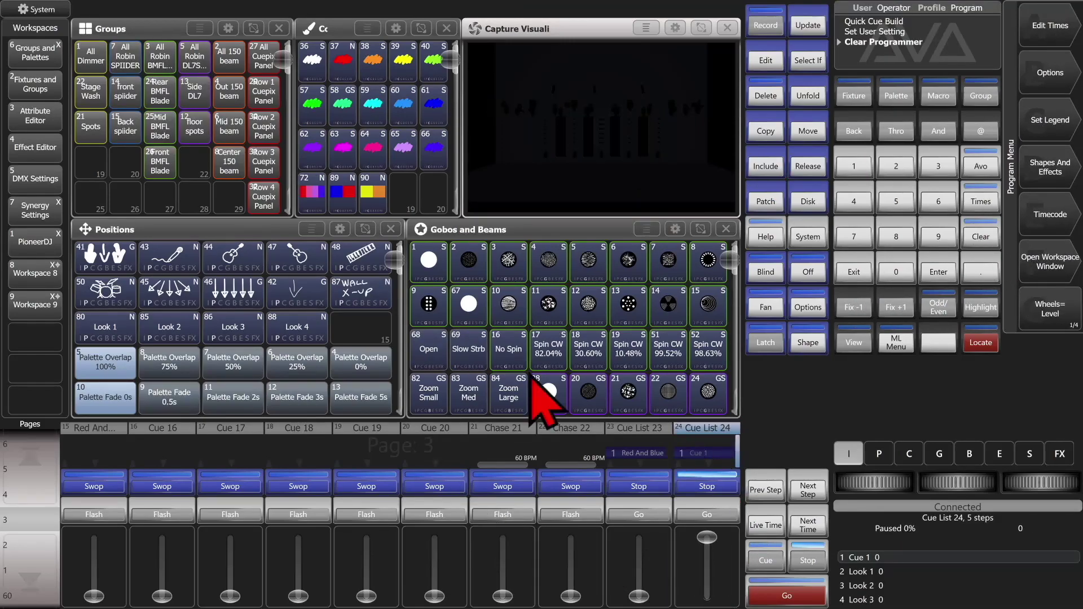
left_click(785, 600)
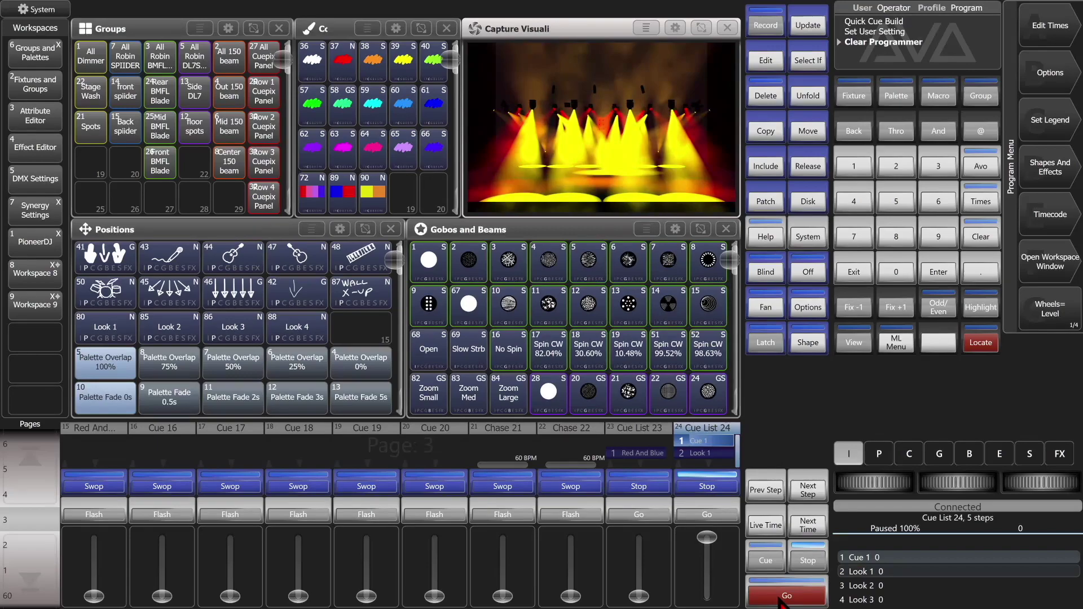
left_click(782, 600)
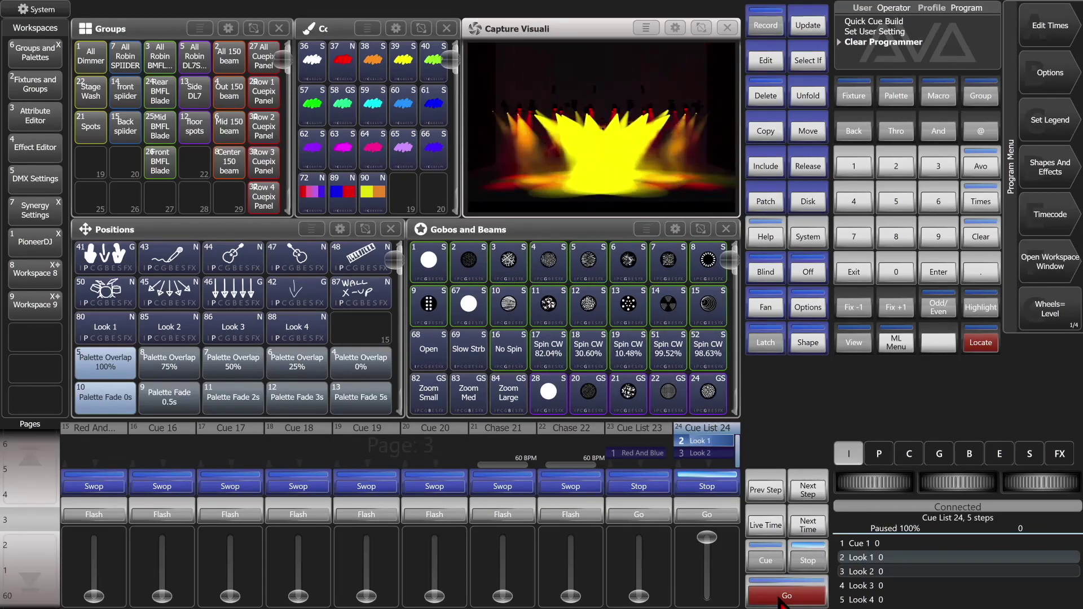
left_click(781, 600)
left_click(781, 600)
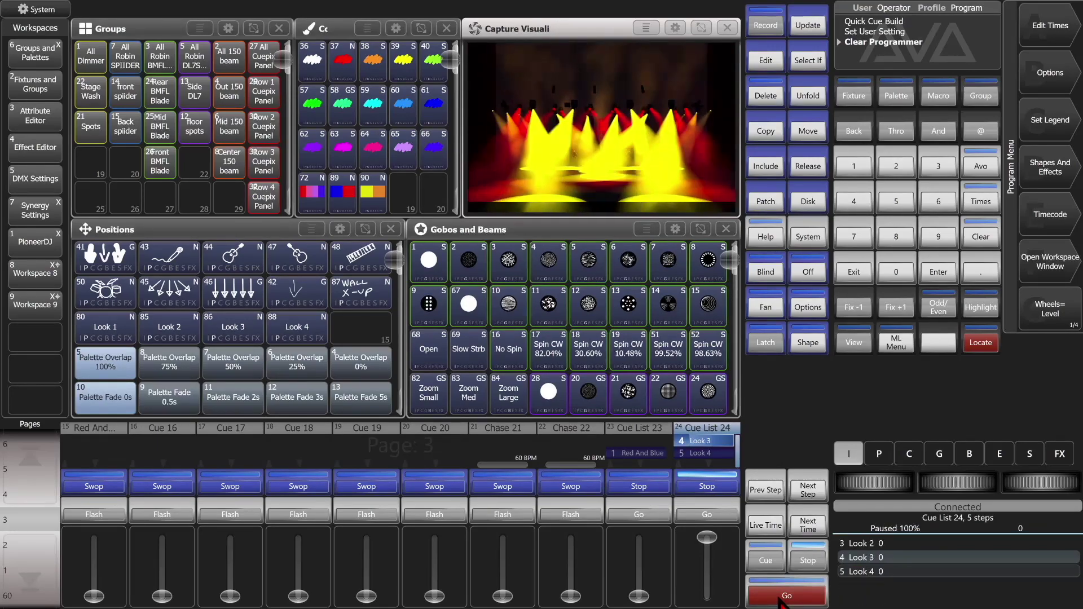
left_click(782, 601)
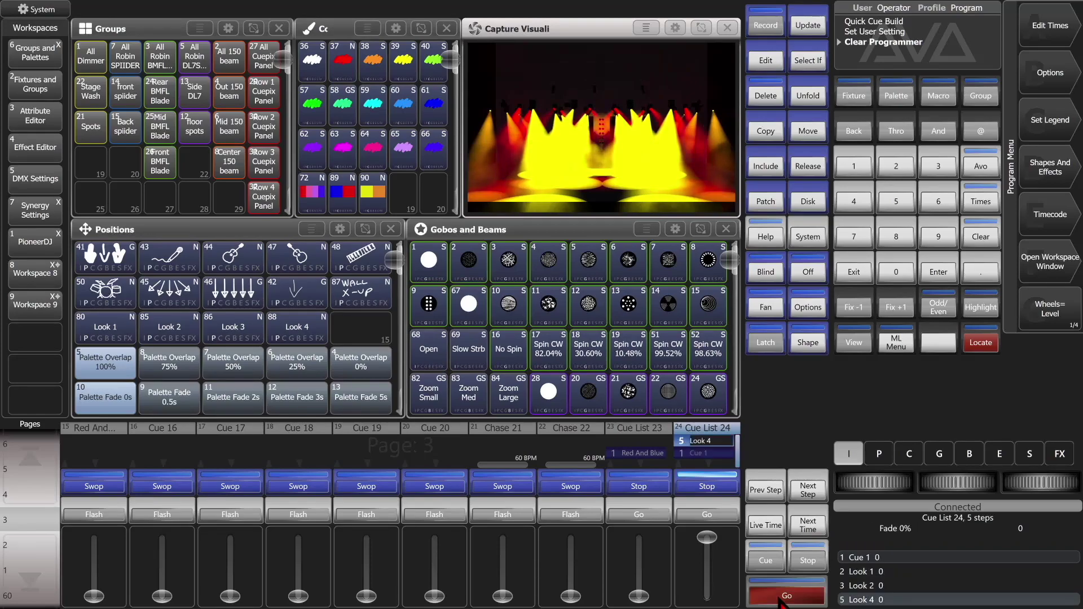